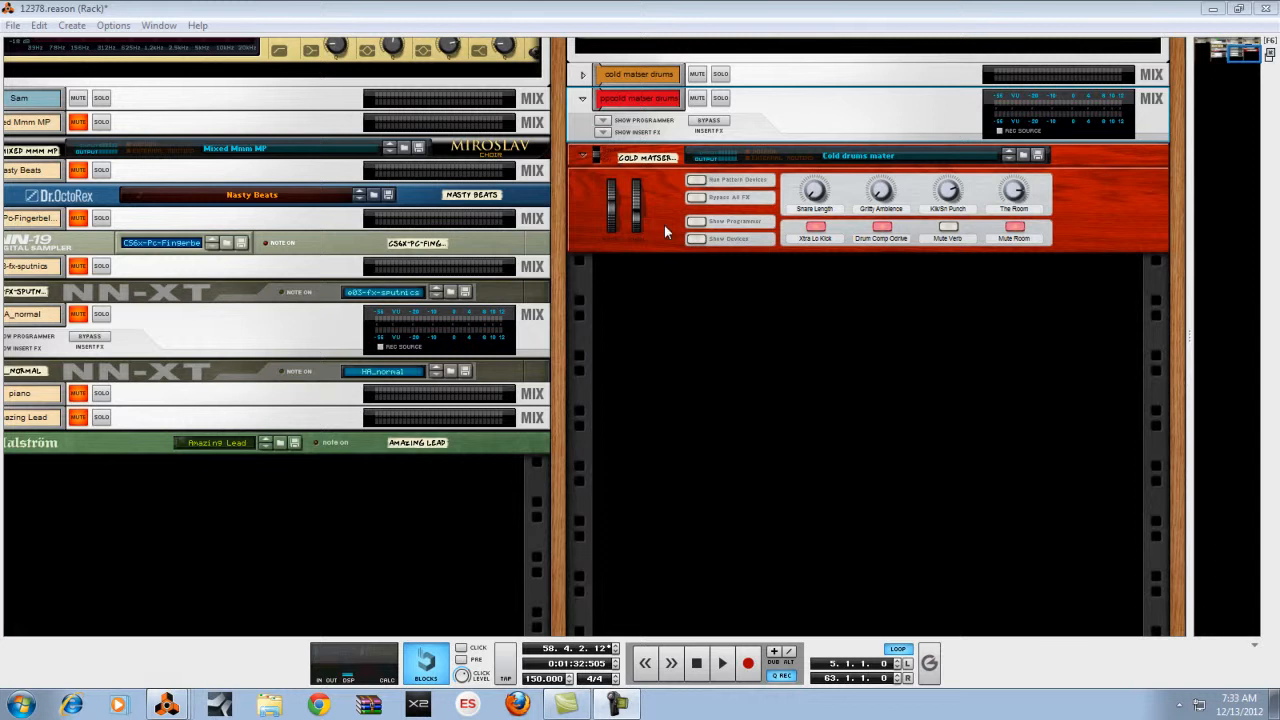
- Show the devices inside the Cold drums mater Combinator and look through its compressors, mixer and reverbs
left_click(696, 239)
scroll(699, 248, "down", 2)
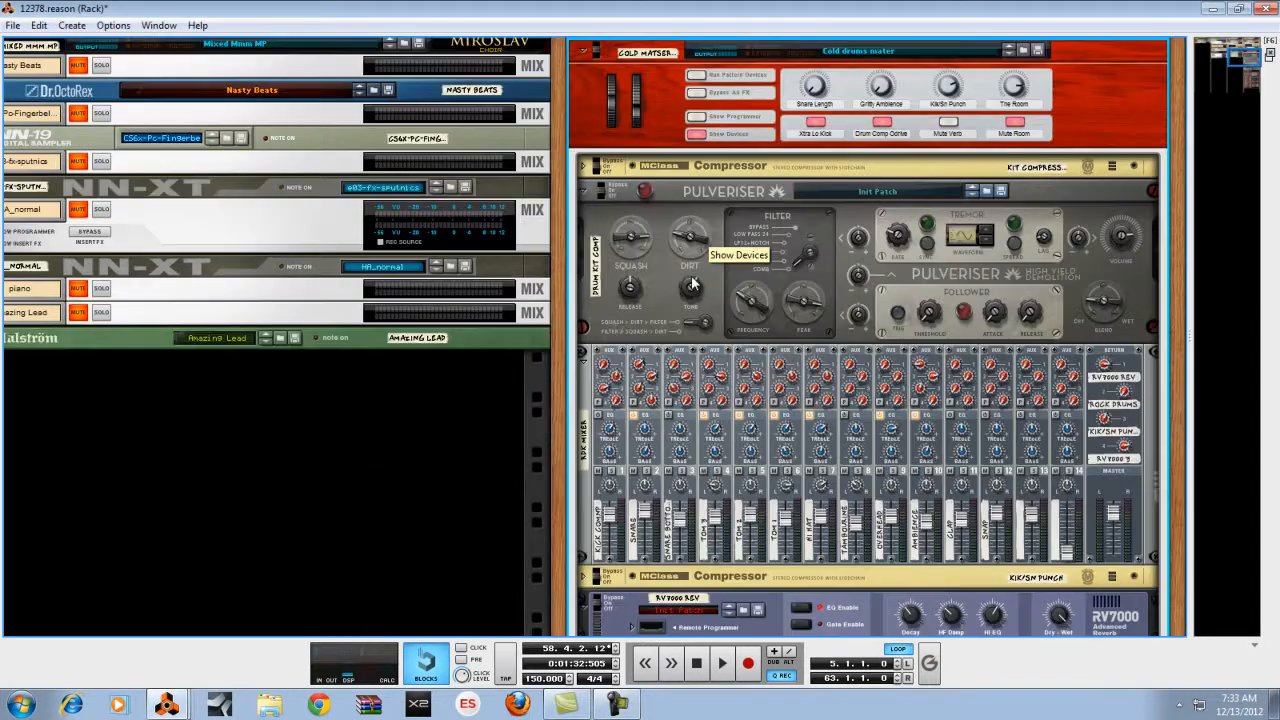
mouse_move(799, 301)
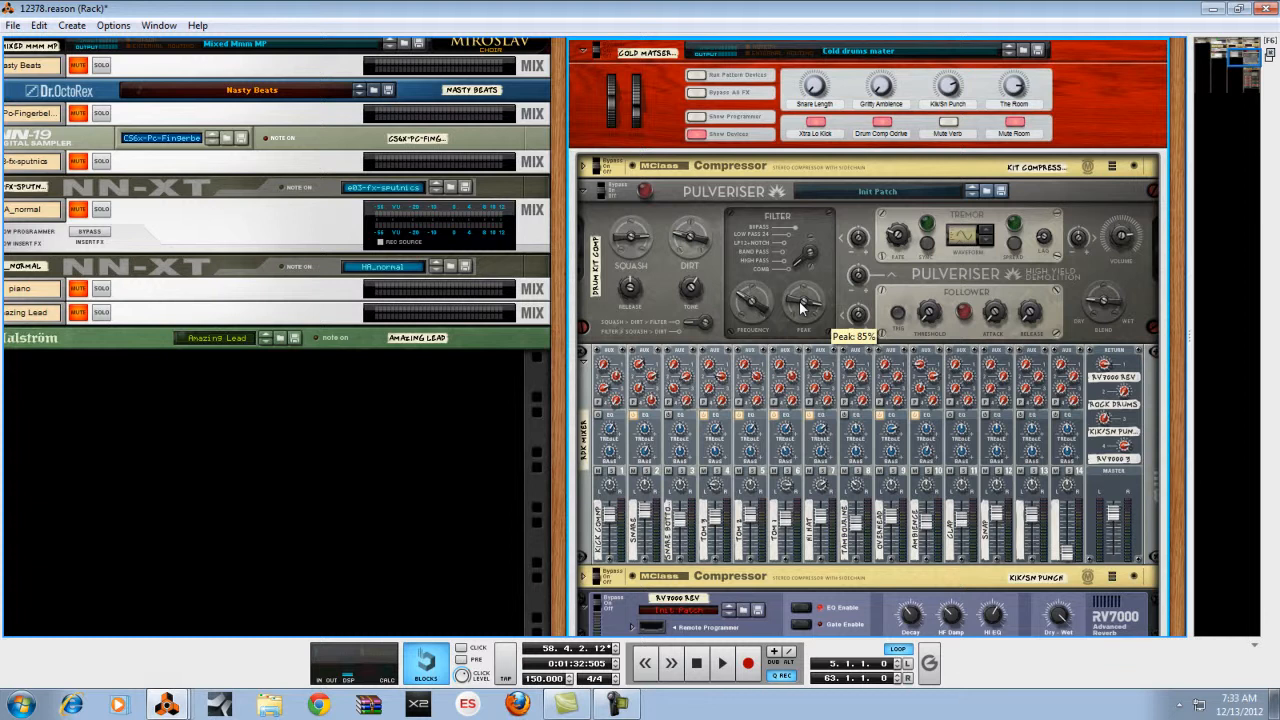
scroll(693, 347, "down", 3)
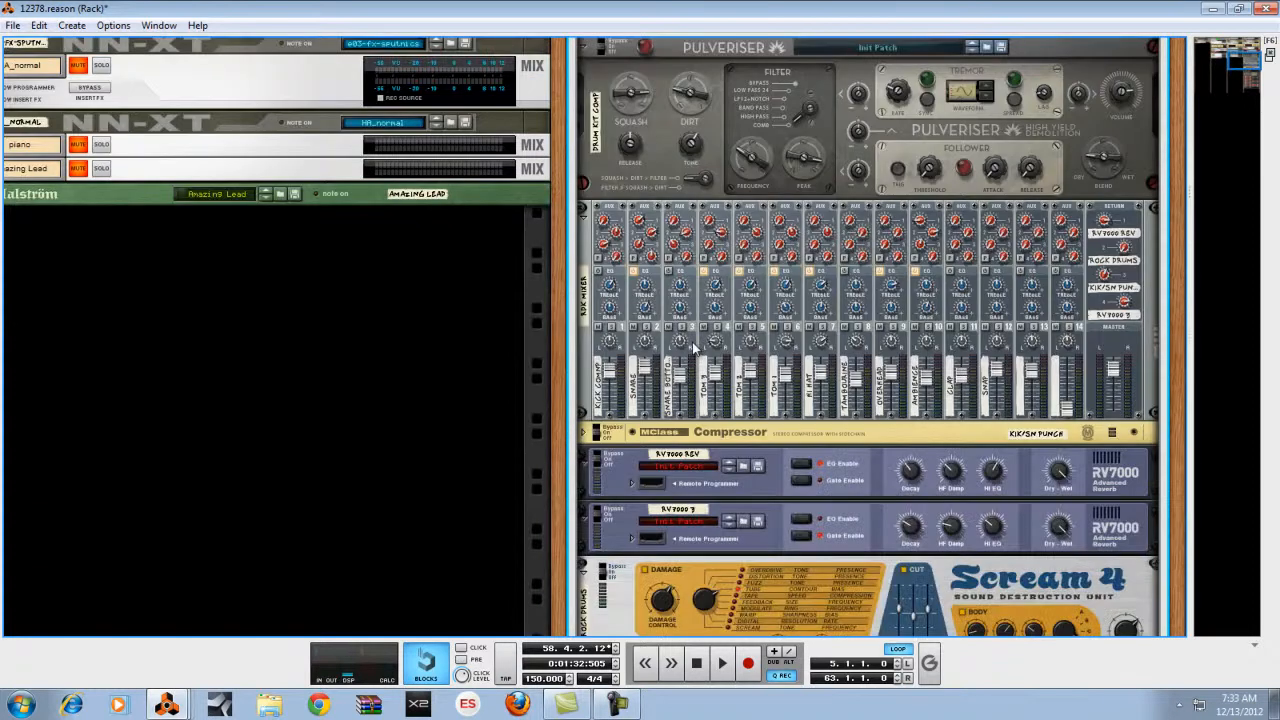
scroll(693, 347, "down", 3)
scroll(693, 347, "up", 7)
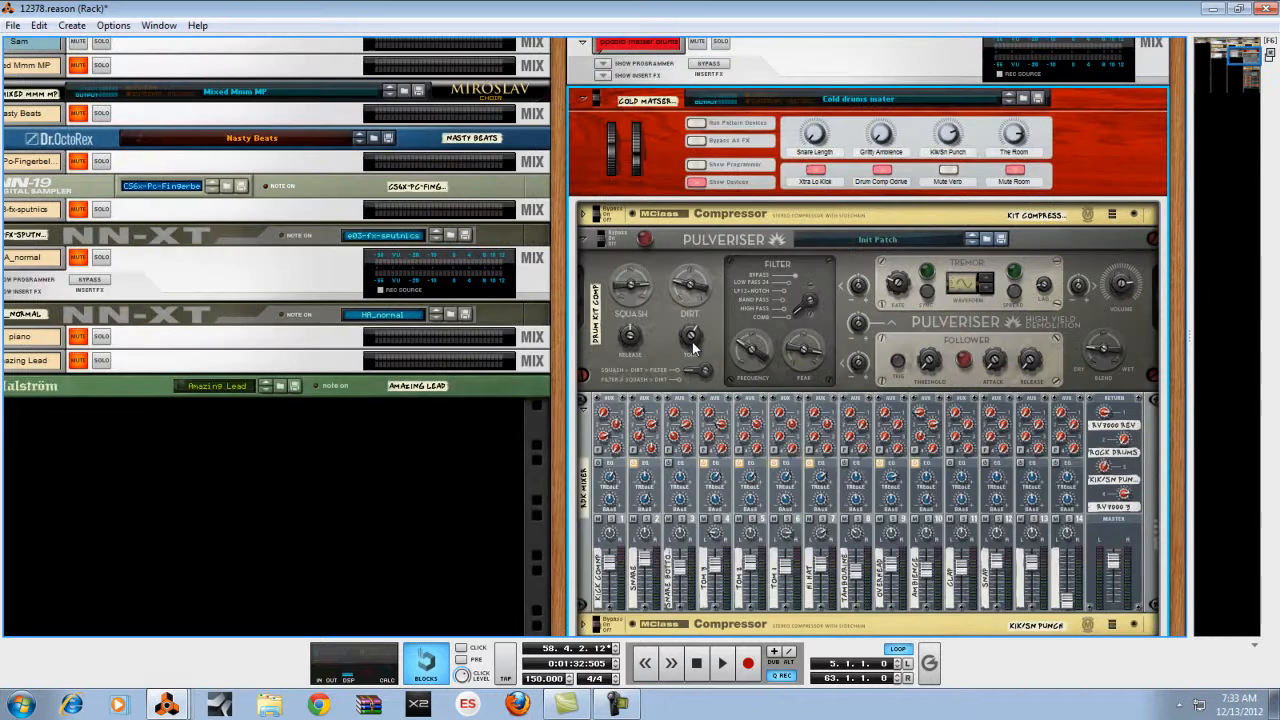
scroll(693, 347, "up", 1)
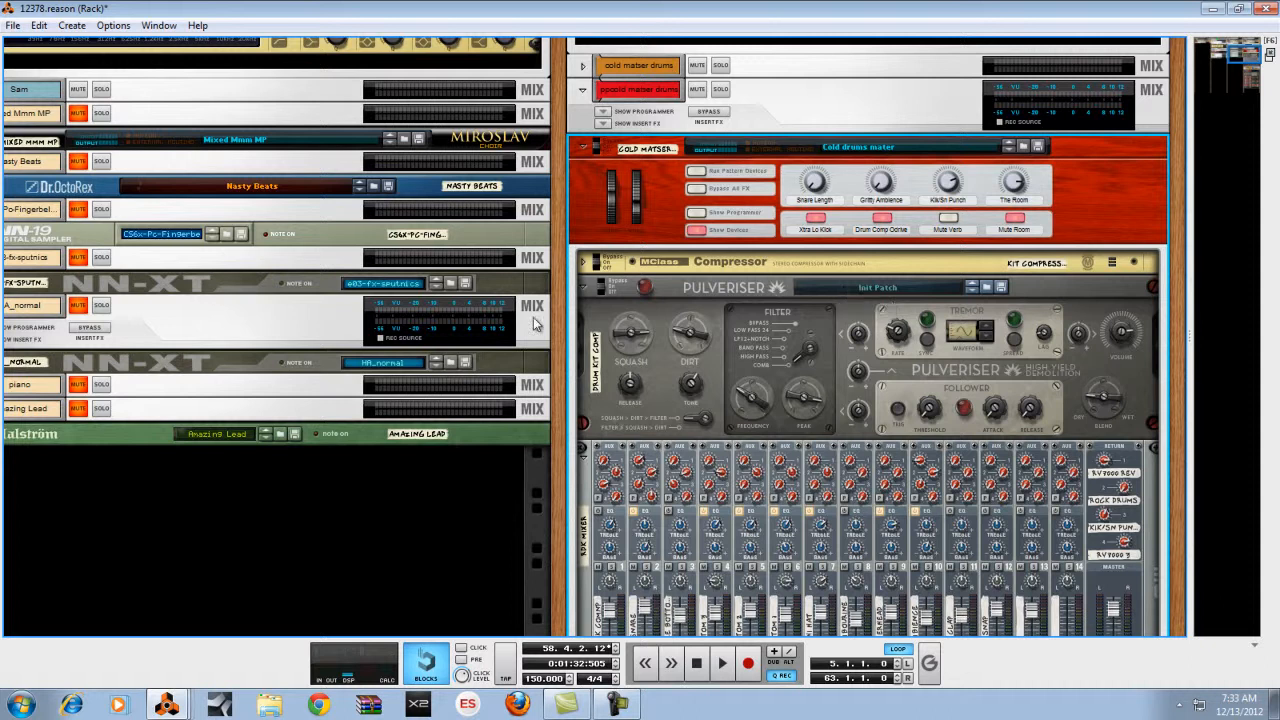
scroll(535, 323, "down", 4)
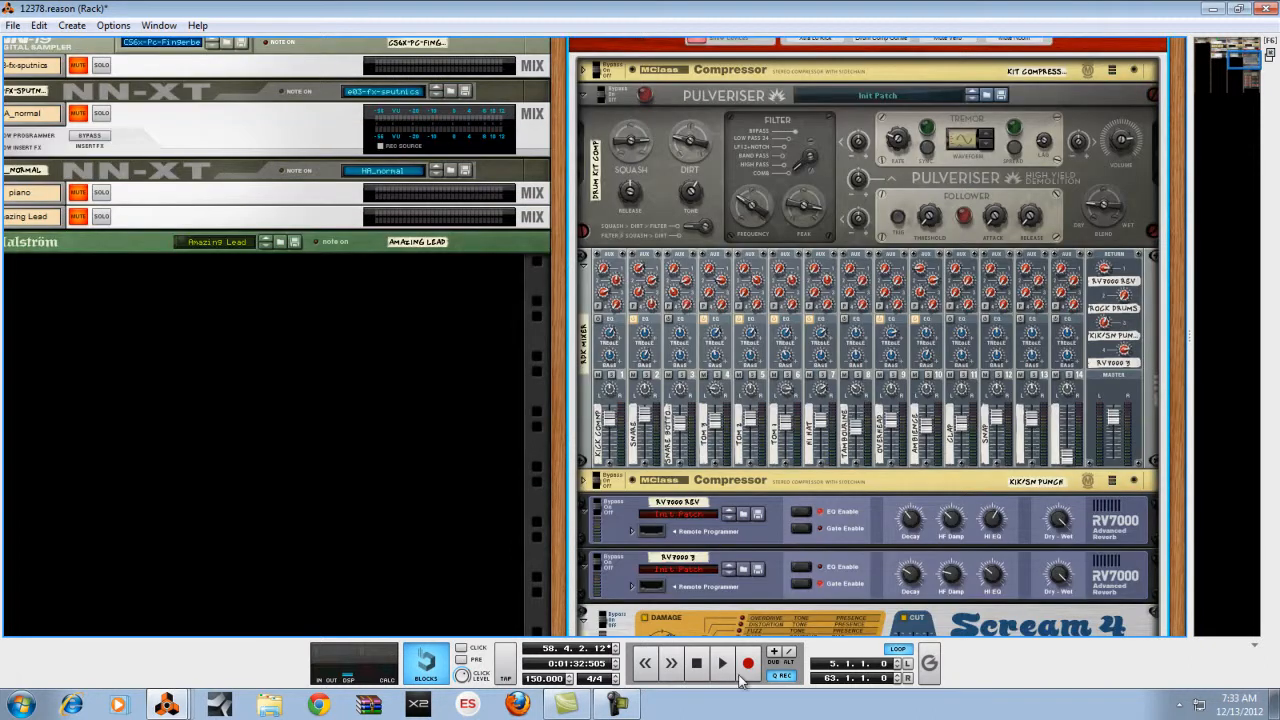
- Play the song while examining the drum mixer levels and the devices below it in the Combinator
left_click(722, 663)
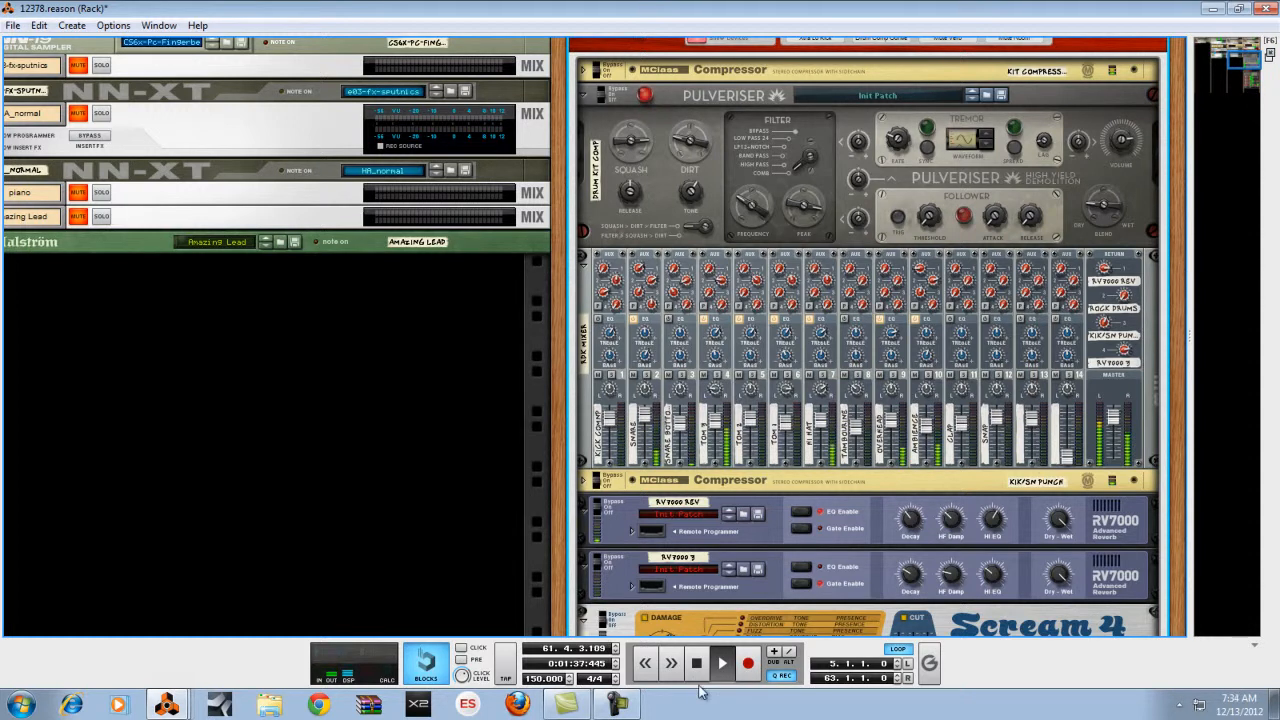
scroll(1047, 452, "down", 1)
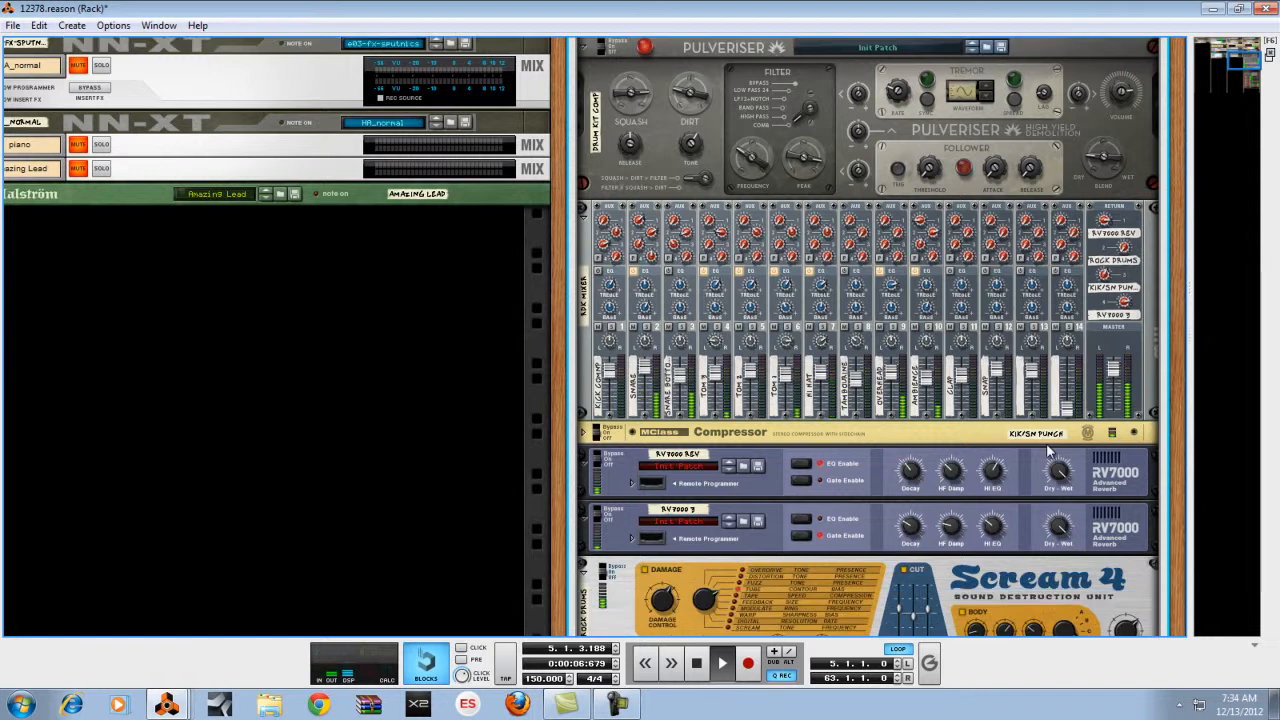
scroll(1046, 443, "down", 4)
scroll(1045, 445, "down", 2)
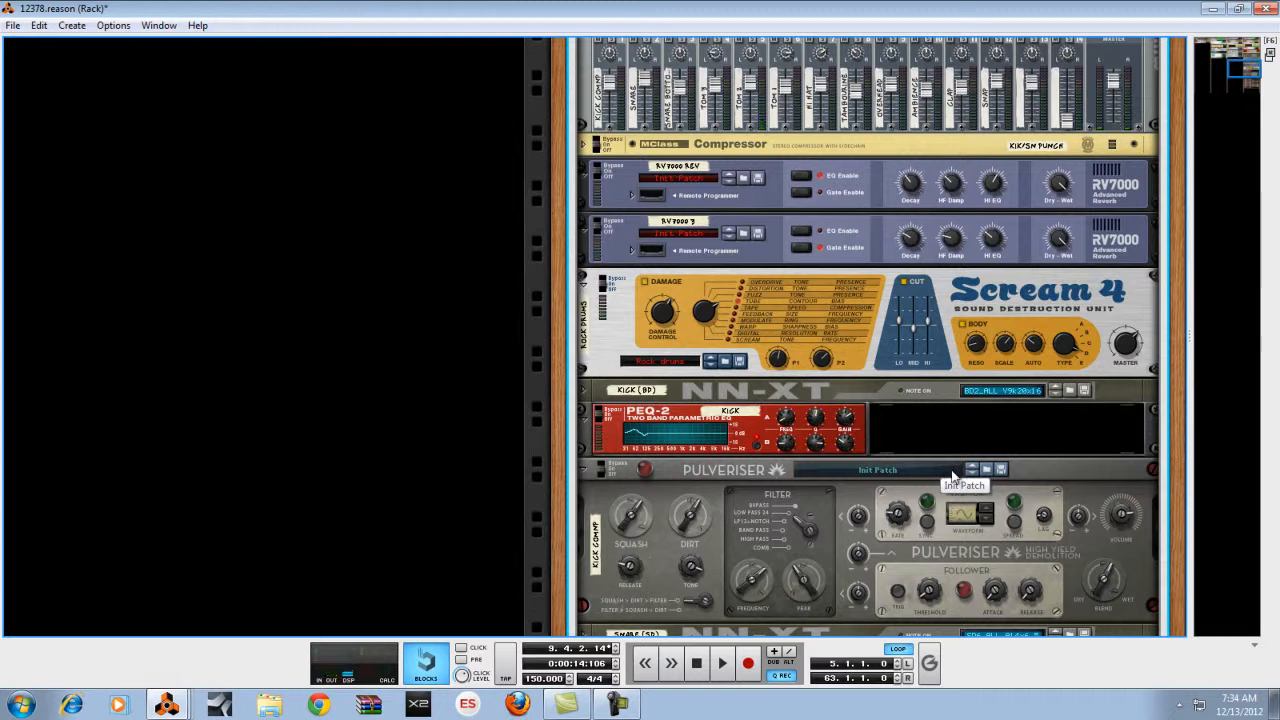
- Examine the drum kit compressor Pulveriser and select the kick compressor Pulveriser further down the rack
scroll(950, 478, "up", 2)
scroll(952, 486, "up", 3)
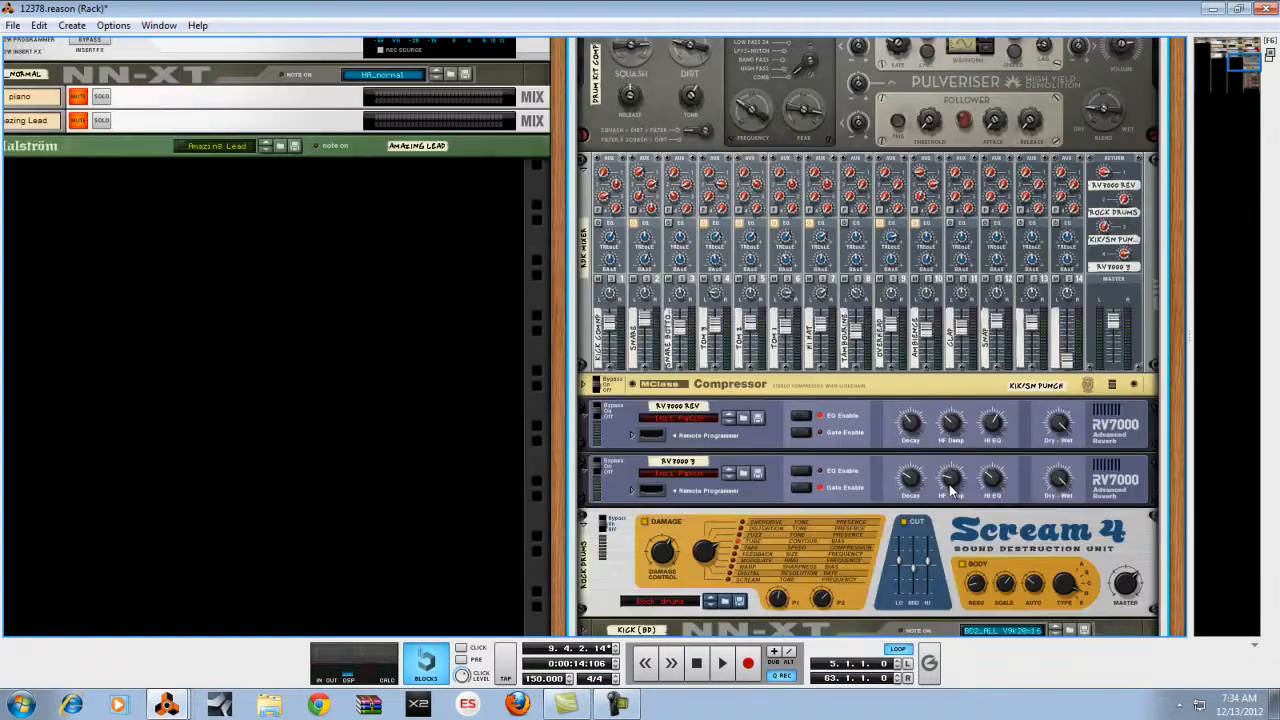
scroll(952, 487, "up", 4)
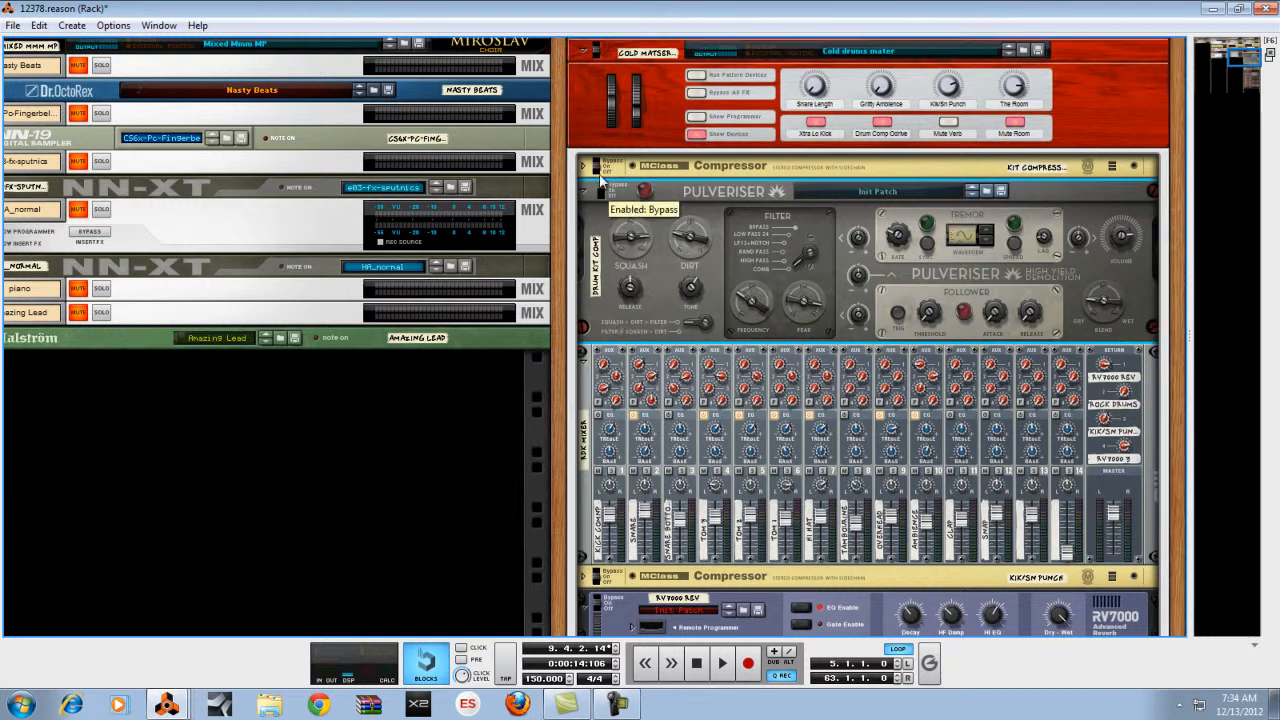
scroll(610, 452, "down", 1)
scroll(612, 455, "down", 7)
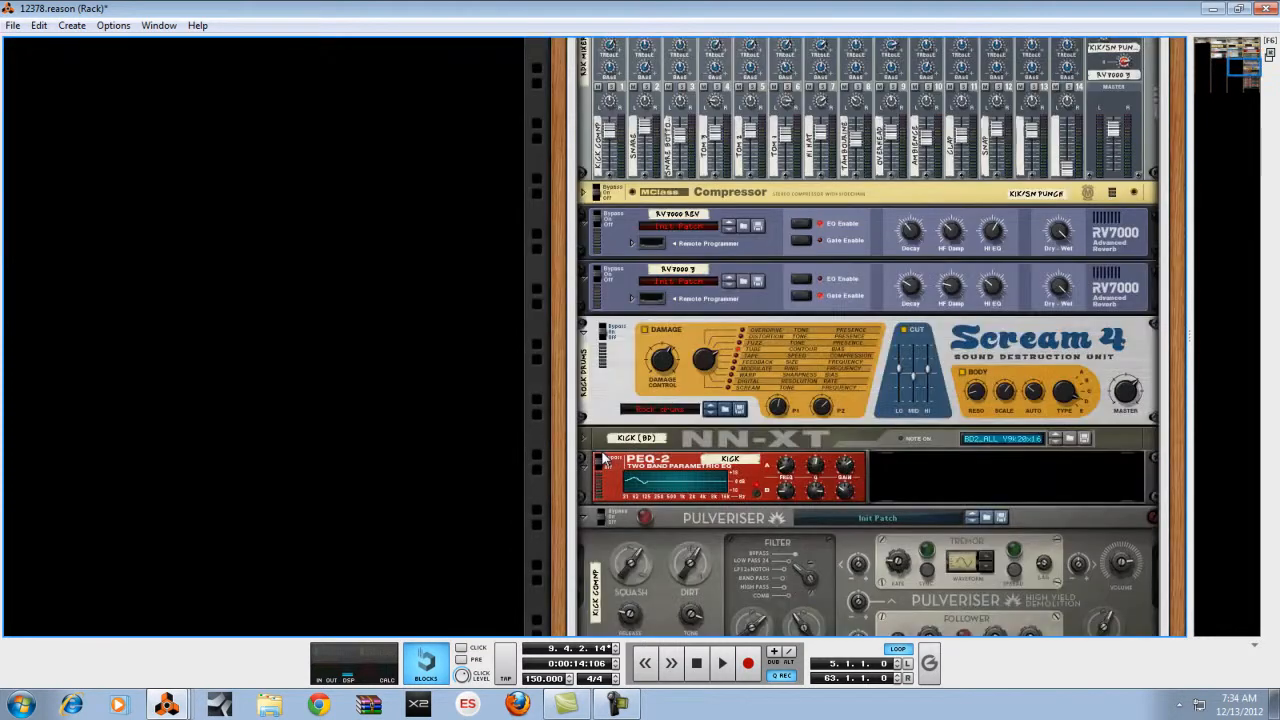
scroll(604, 476, "down", 1)
left_click(676, 486)
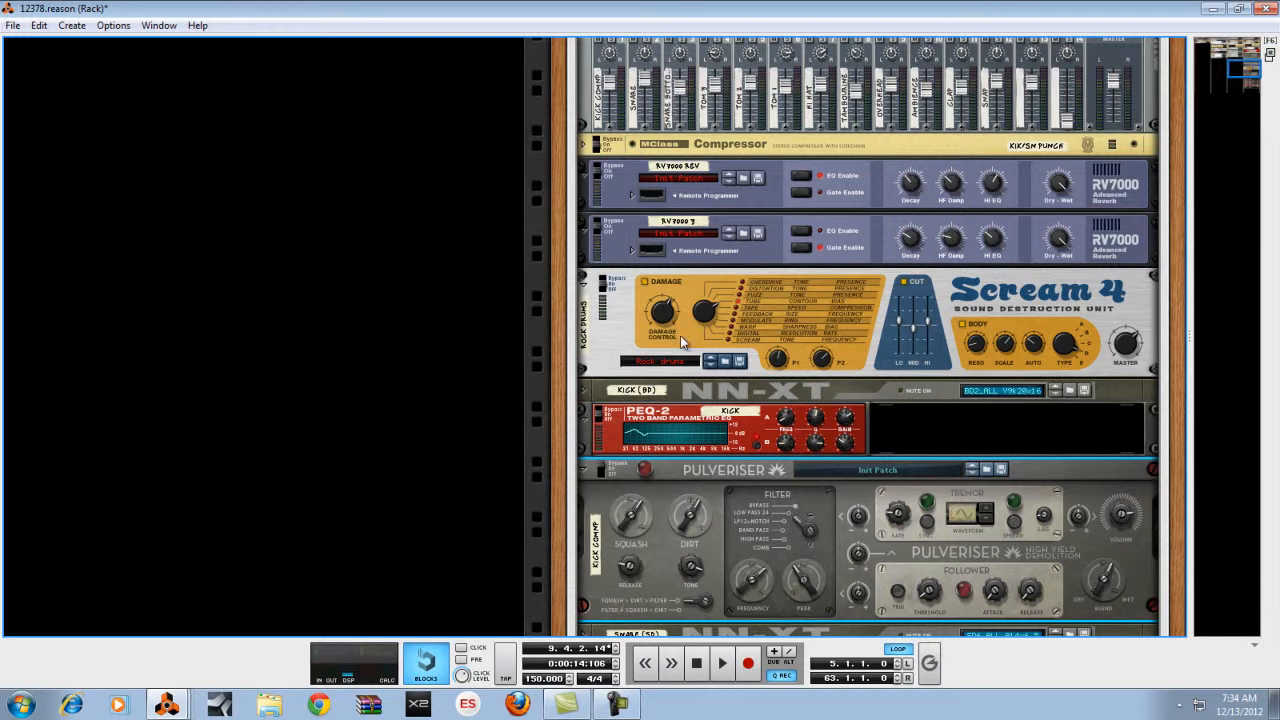
- Select the RV7000 3 reverb and review the drum mixer's channels and aux sends above it
scroll(632, 340, "up", 3)
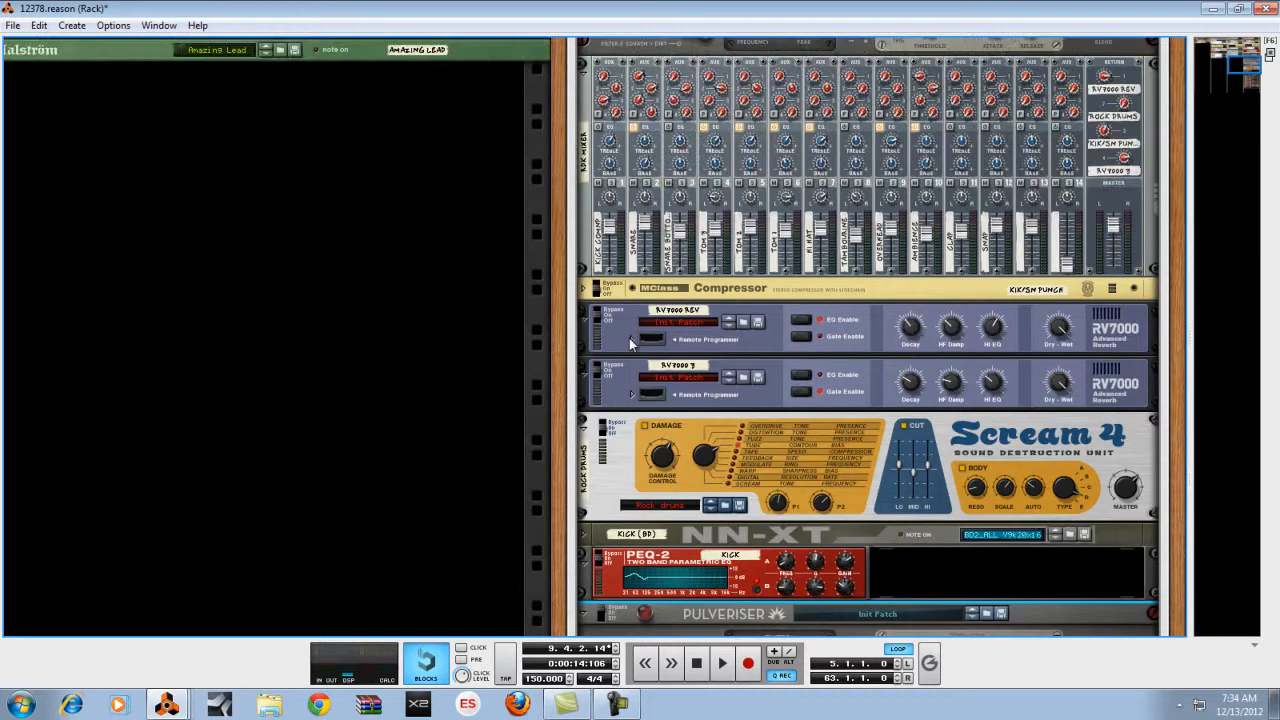
scroll(609, 472, "up", 2)
left_click(609, 472)
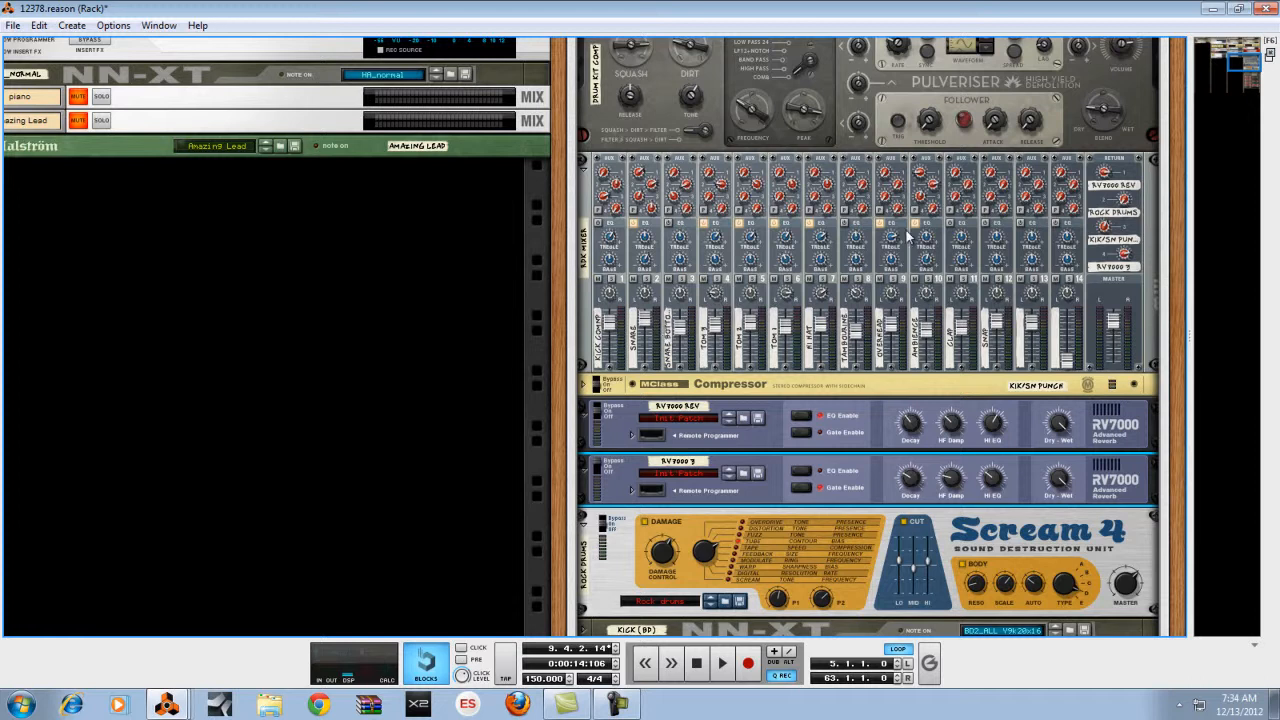
scroll(883, 246, "up", 2)
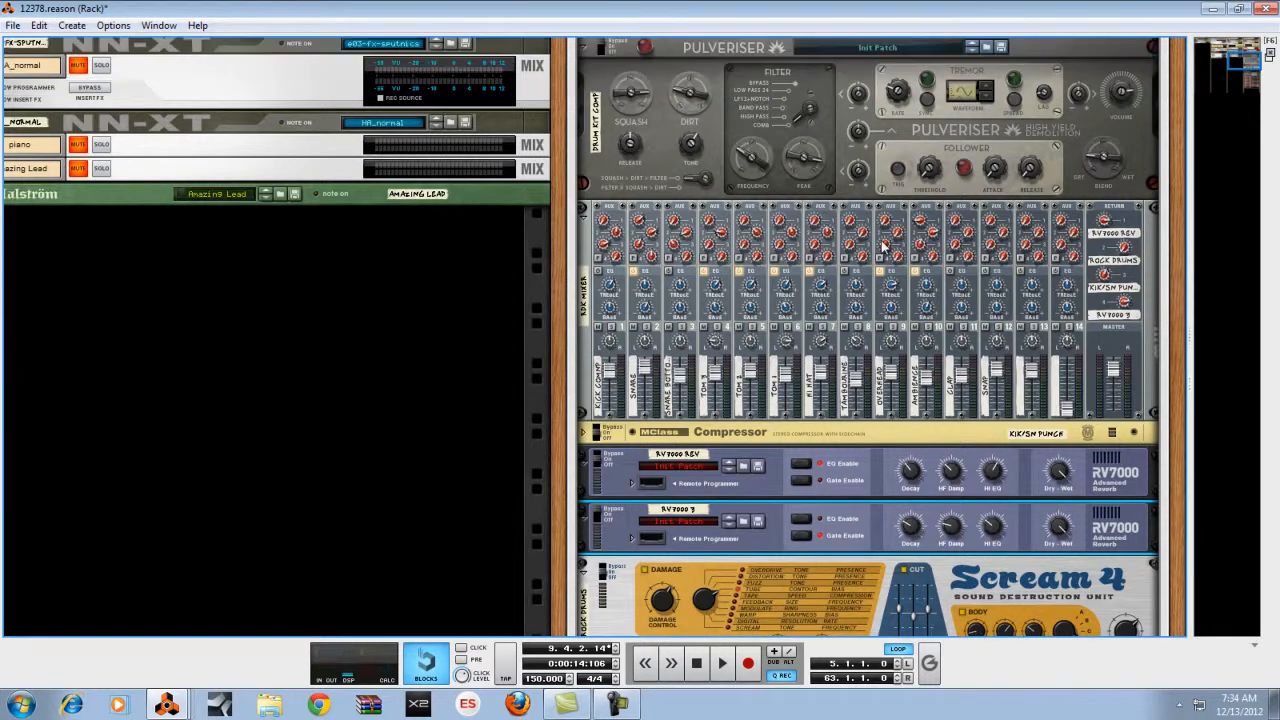
scroll(883, 246, "up", 4)
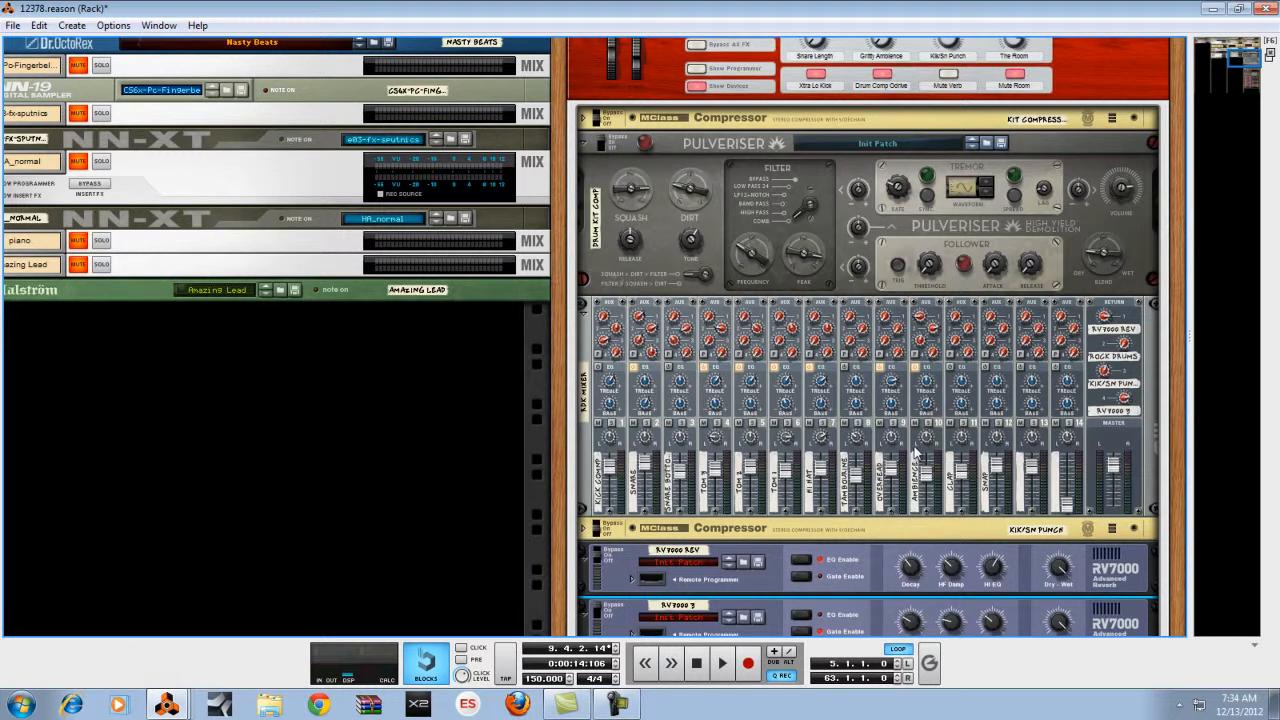
scroll(918, 452, "up", 1)
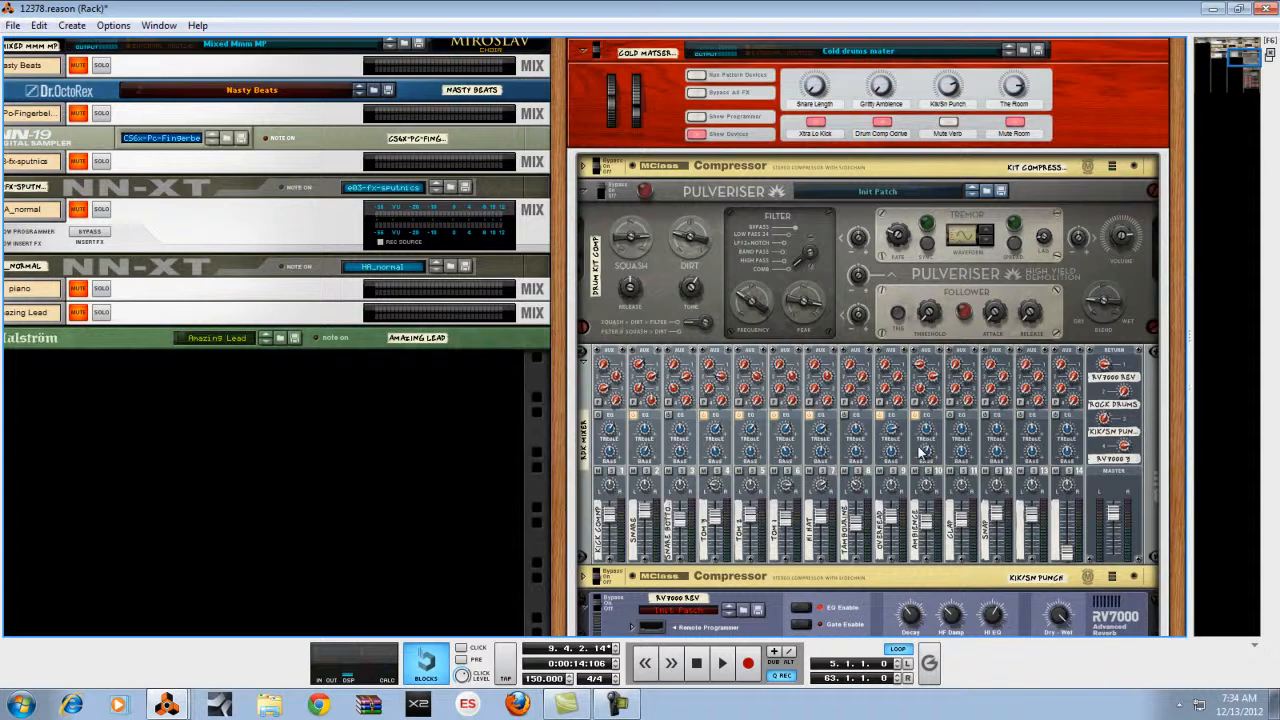
- Start playback and toggle the drum kit compressor Pulveriser's bypass, leaving the device set to On
left_click(716, 652)
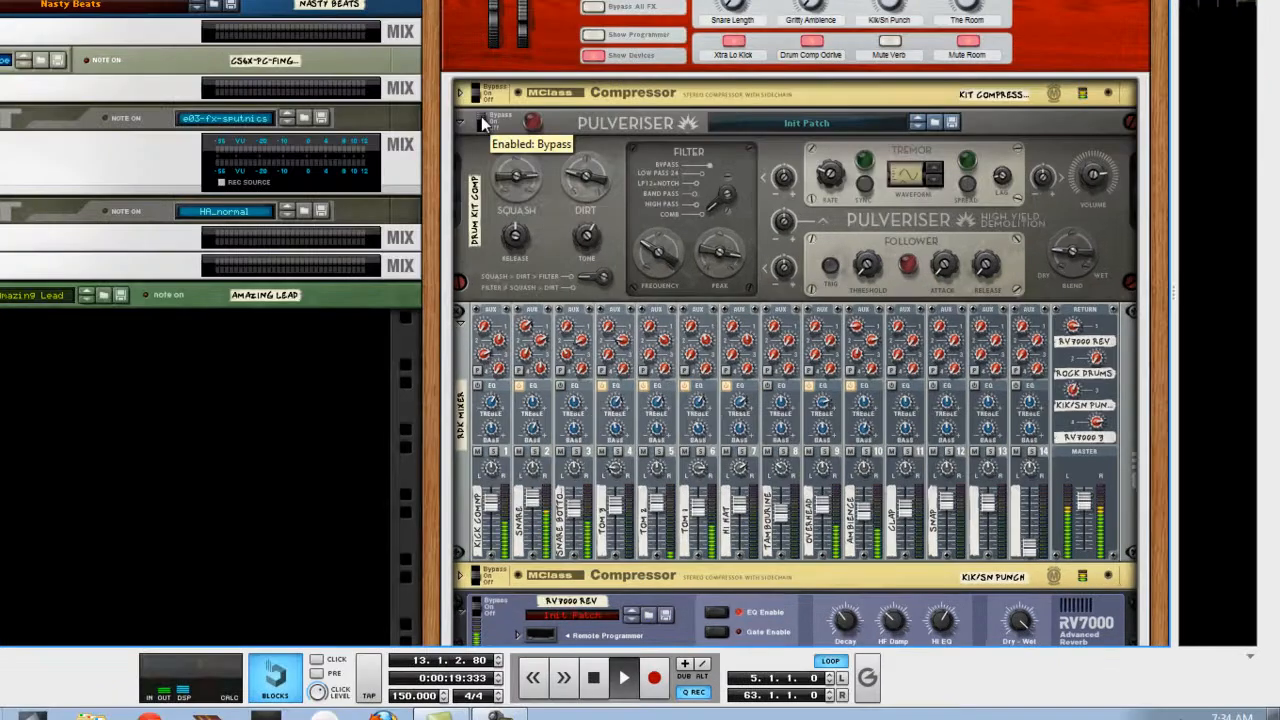
left_click(481, 116)
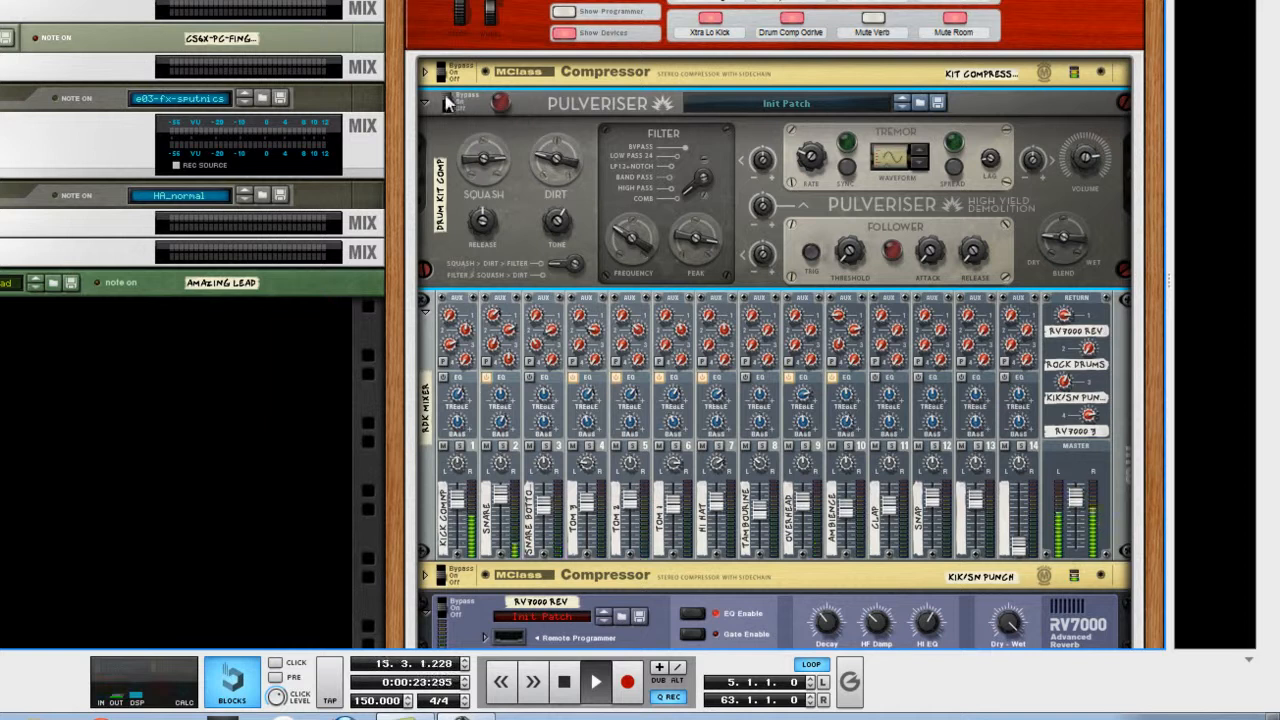
left_click(445, 95)
left_click(448, 101)
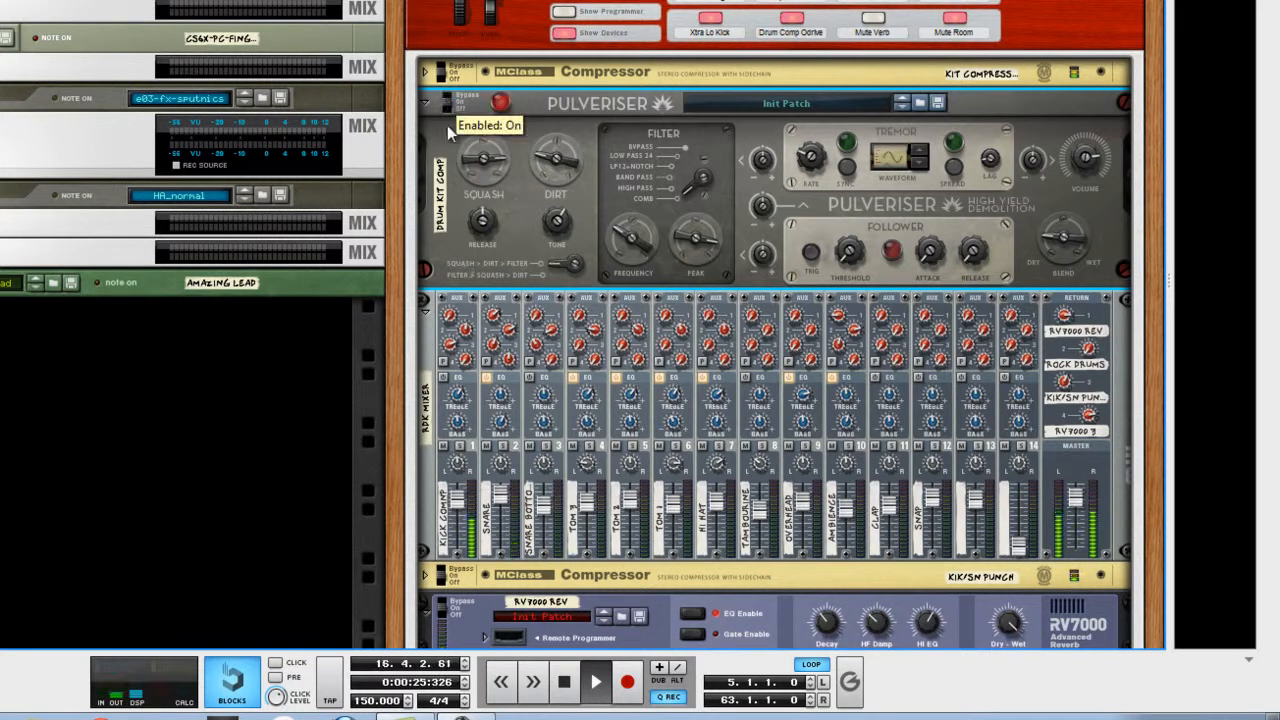
- Switch on the kick compressor Pulveriser while the song plays and stop playback
scroll(442, 141, "down", 5)
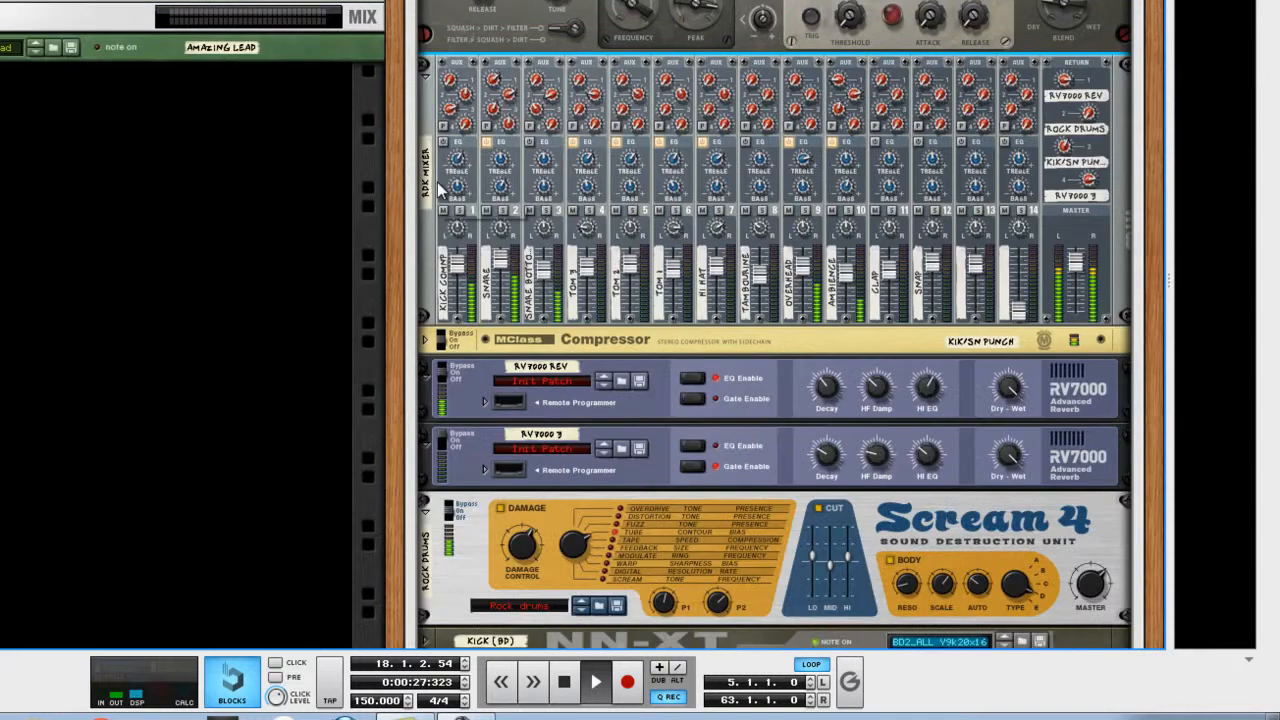
scroll(440, 190, "down", 5)
scroll(447, 383, "down", 3)
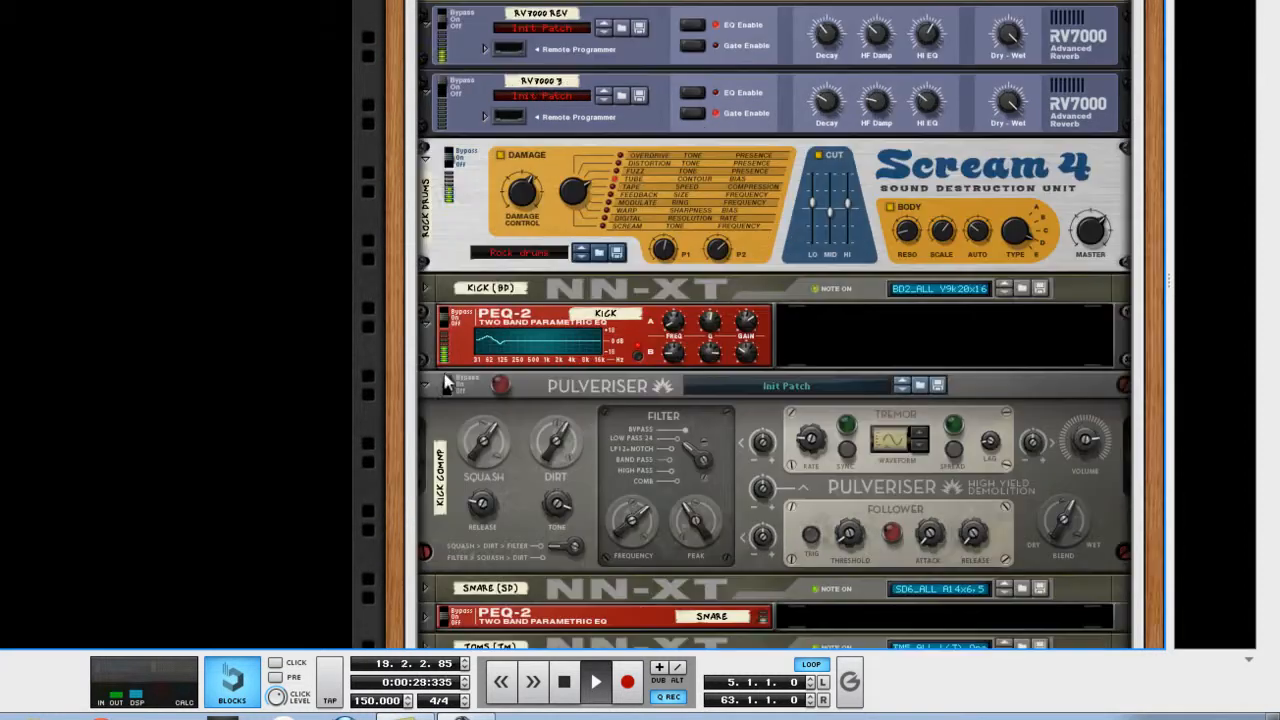
left_click(446, 385)
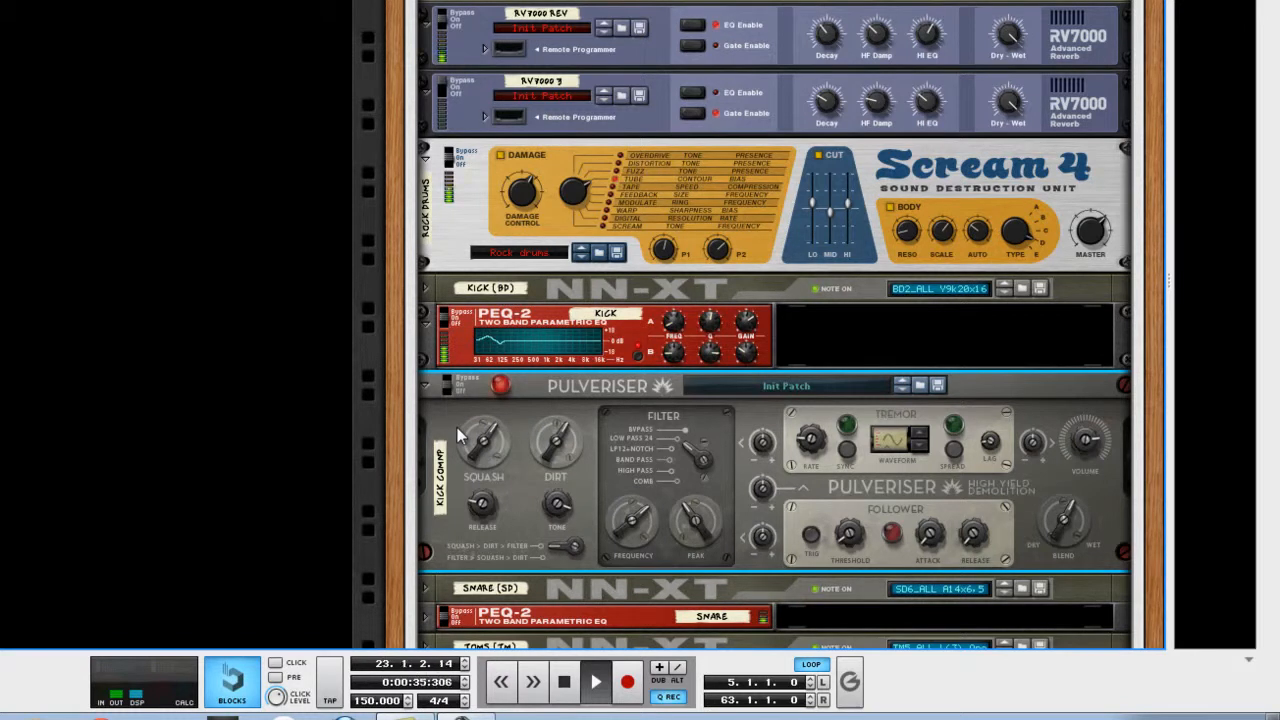
left_click(563, 683)
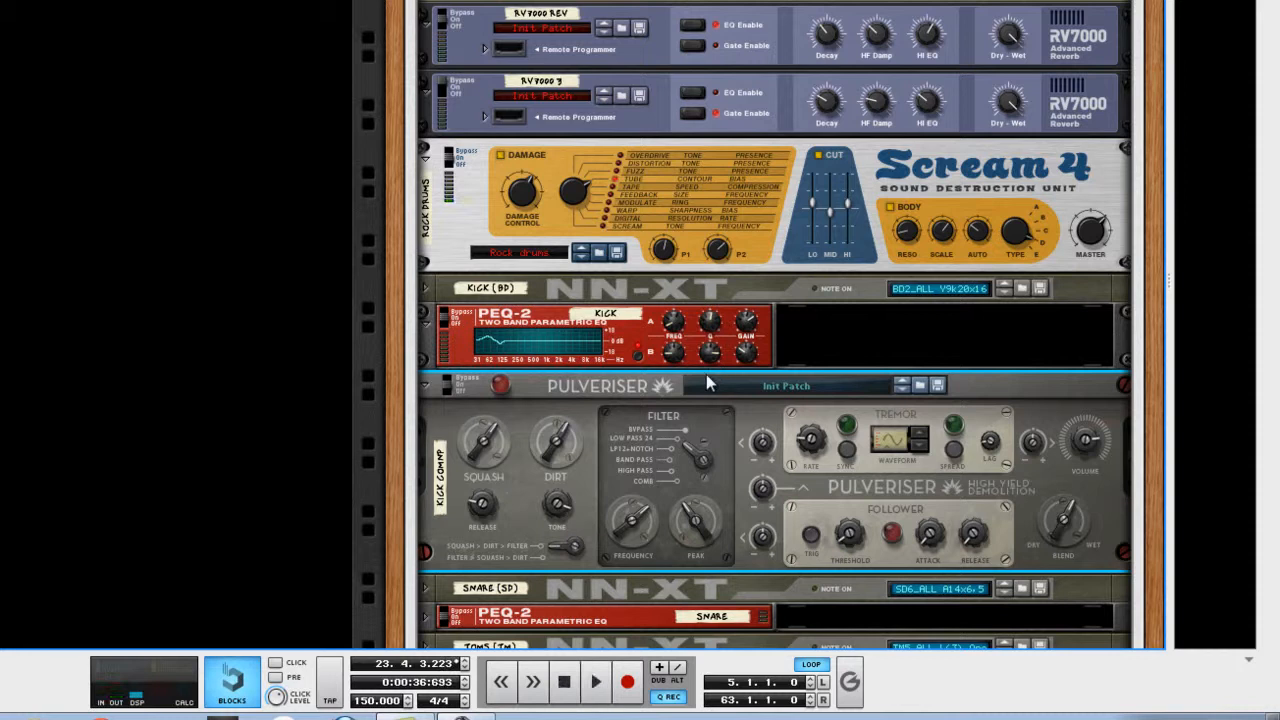
- Open the main mixer, play the song and mute the ppcold matser channel
key("F5")
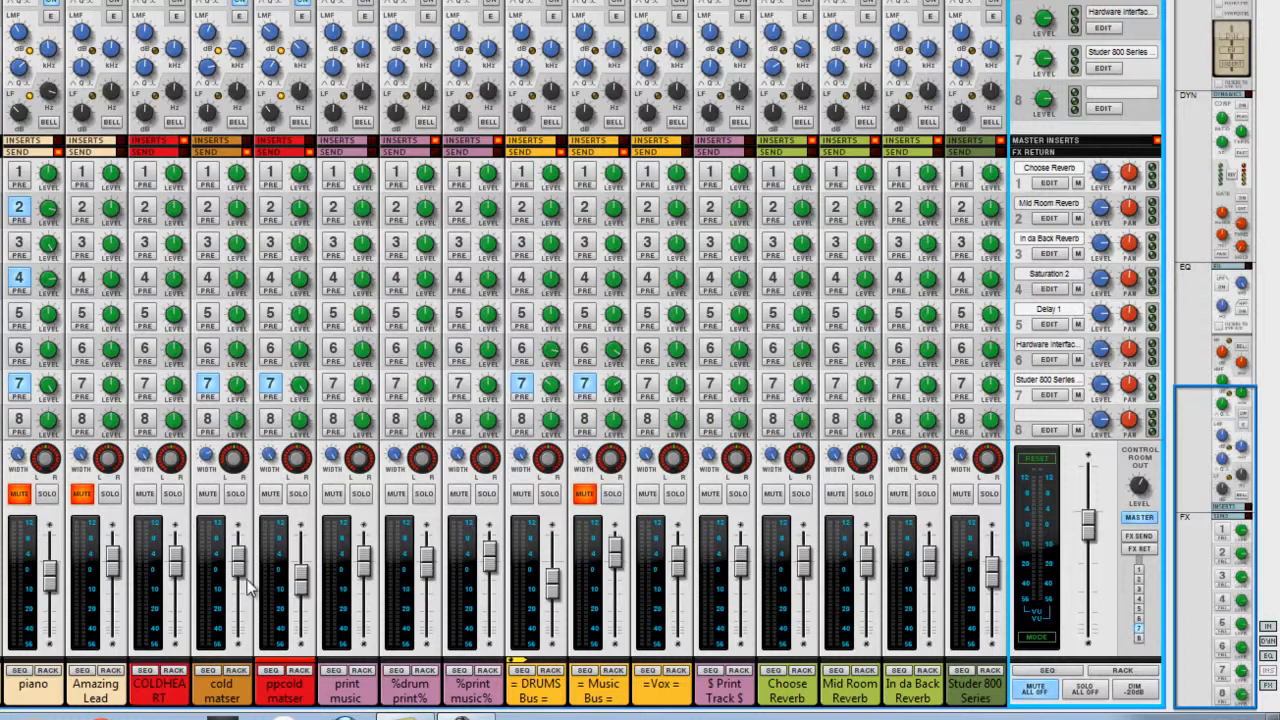
key("space")
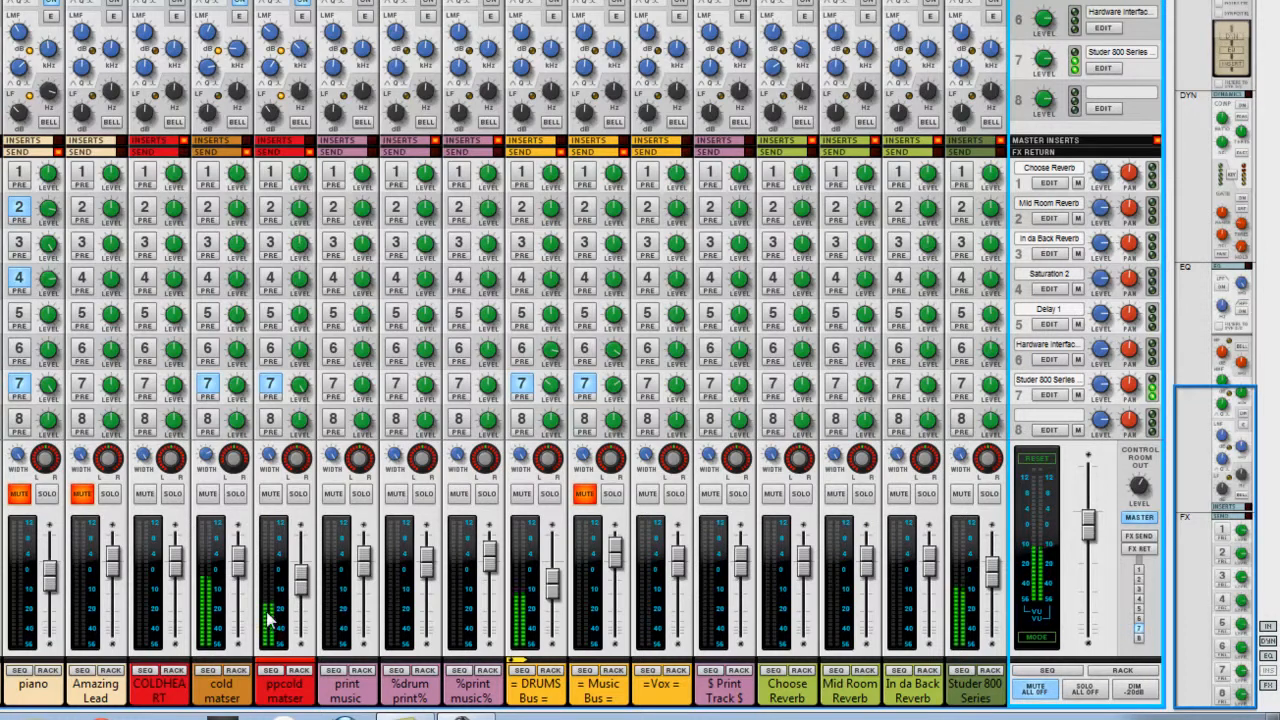
left_click(270, 494)
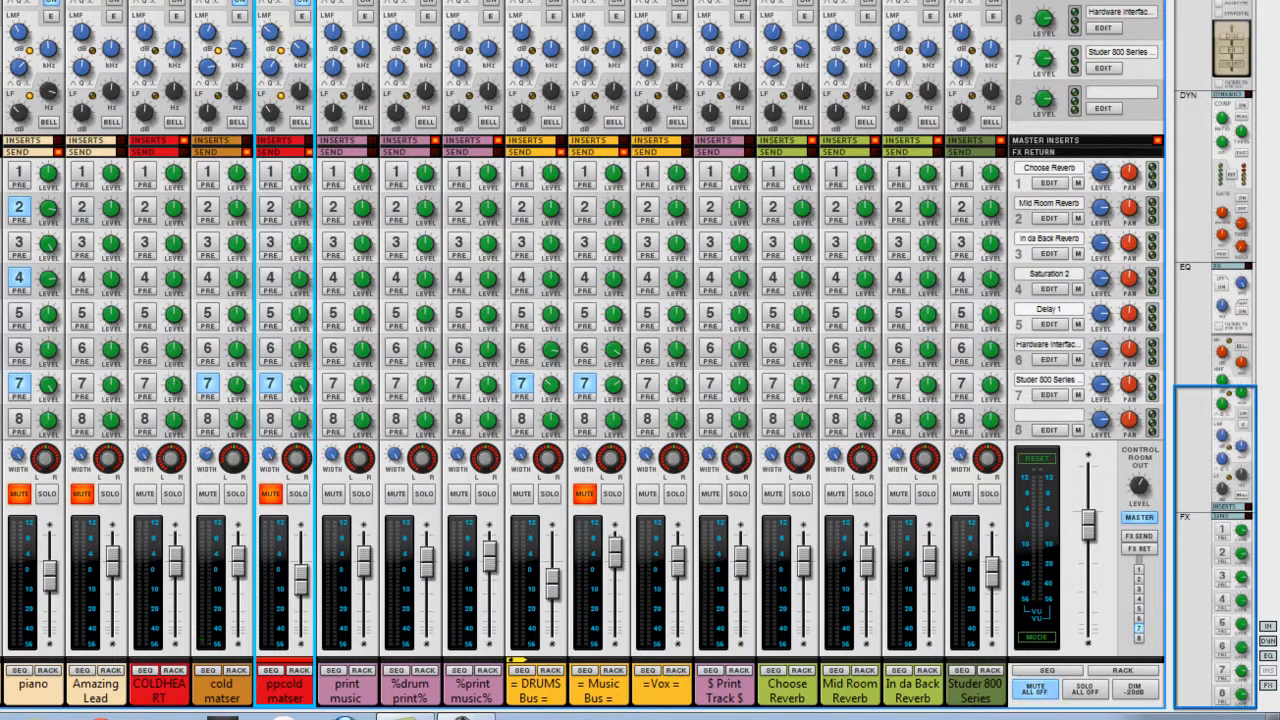
- Turn the cold matser channel's FX send 7 off and back on, and unmute the ppcold matser channel
left_click(203, 390)
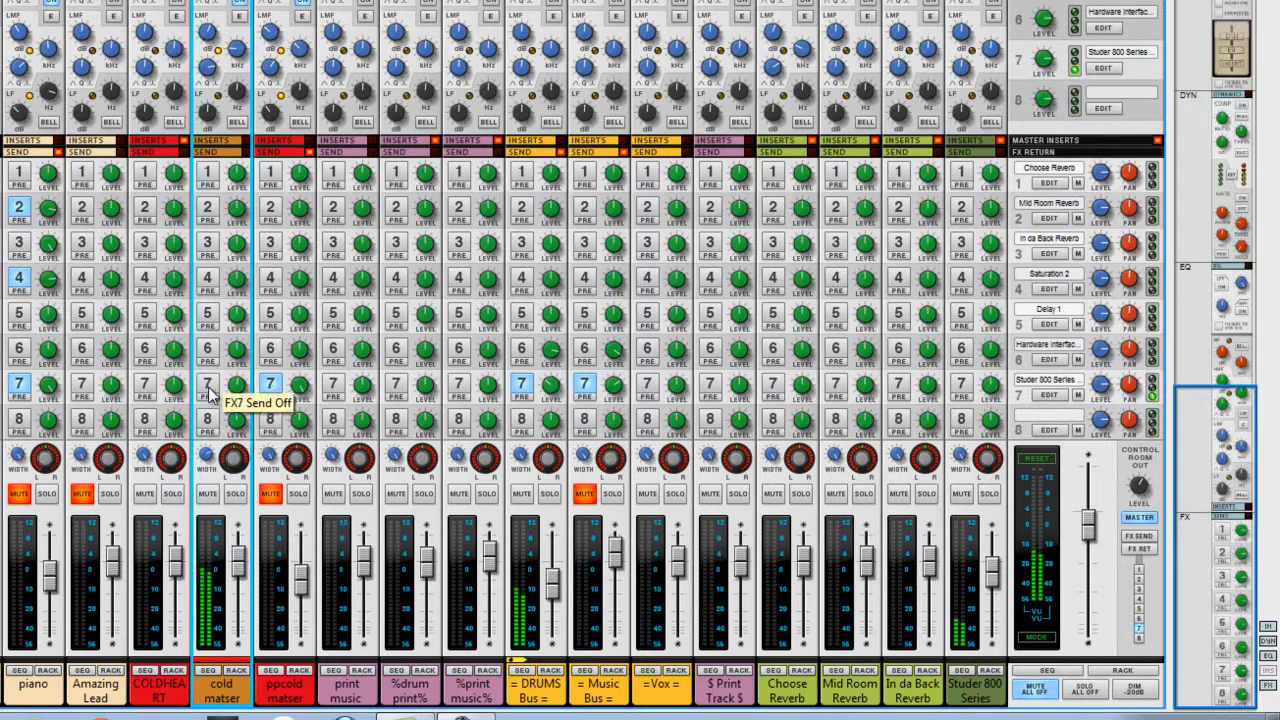
left_click(209, 390)
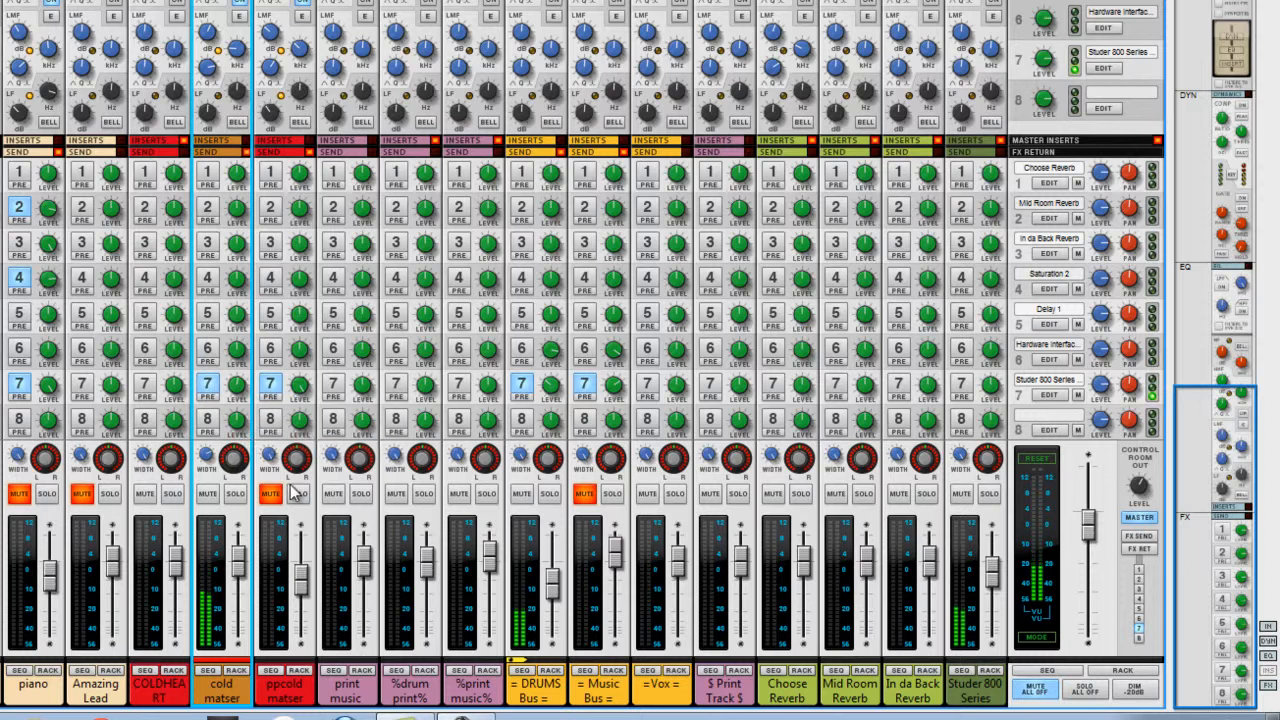
left_click(282, 491)
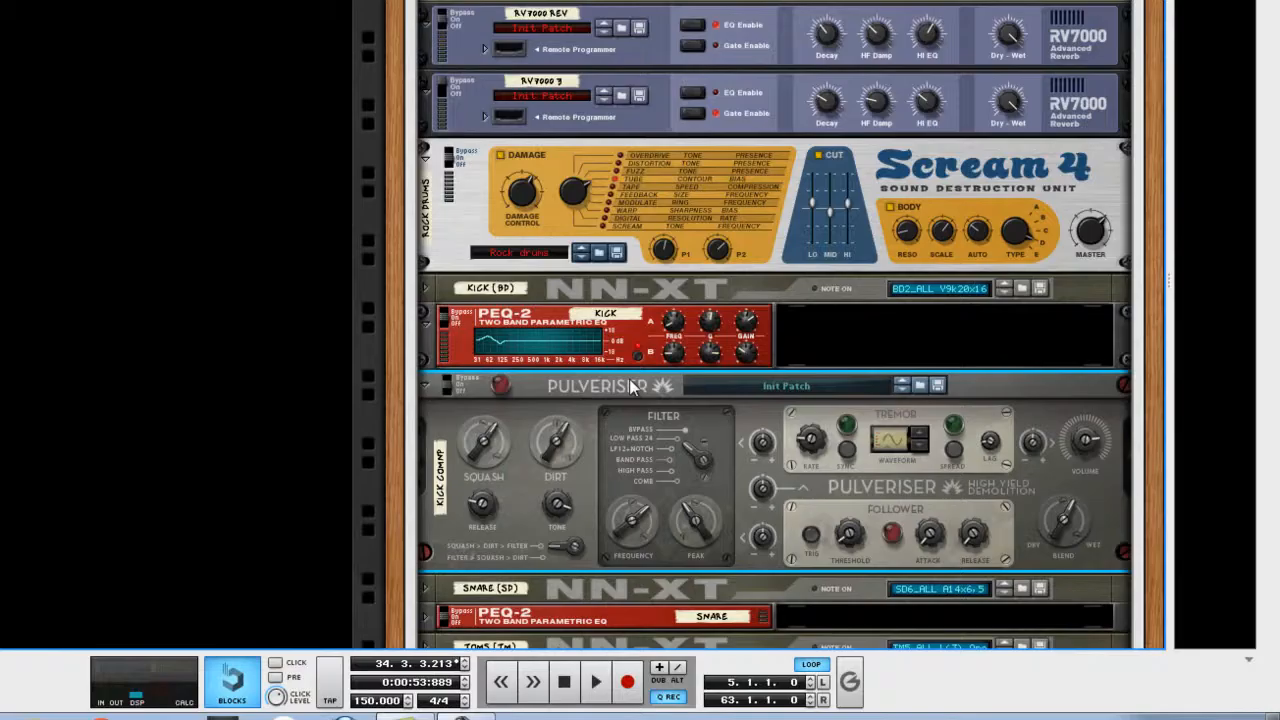
- Toggle the RV7000 3 reverb's bypass state in the rack and start playback to hear the drums
scroll(630, 387, "down", 3)
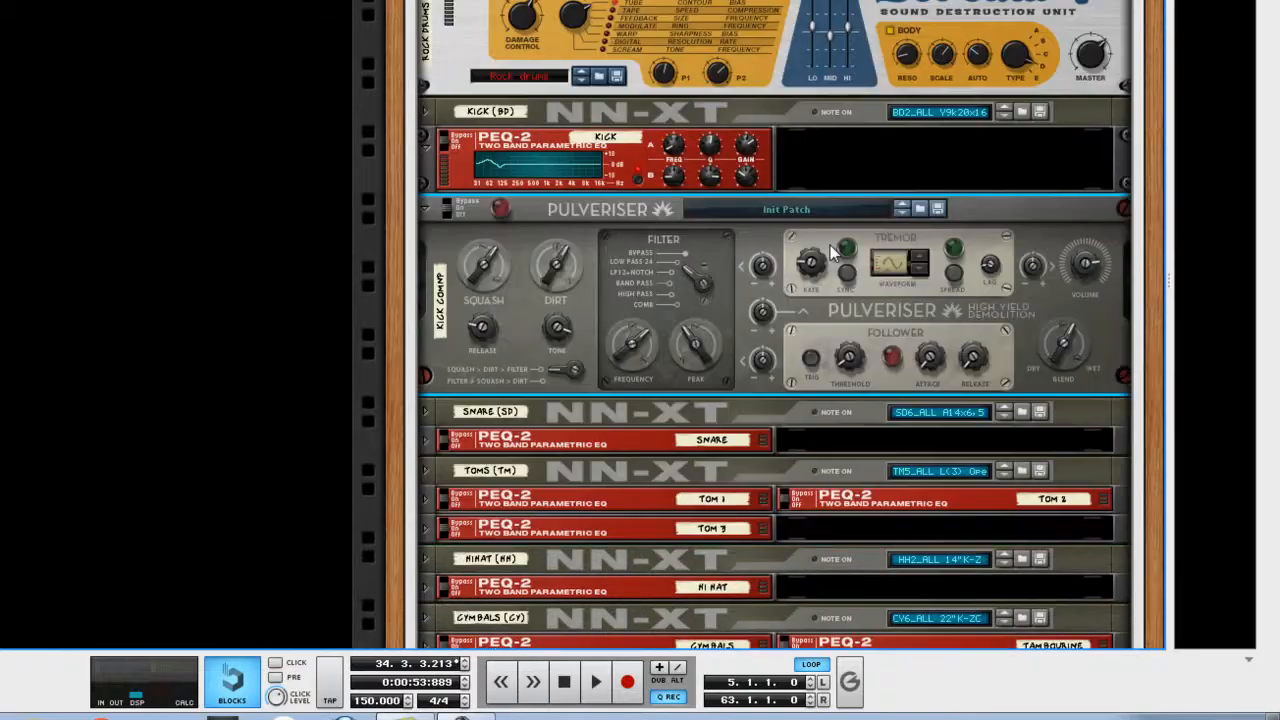
scroll(830, 252, "up", 4)
scroll(816, 250, "up", 1)
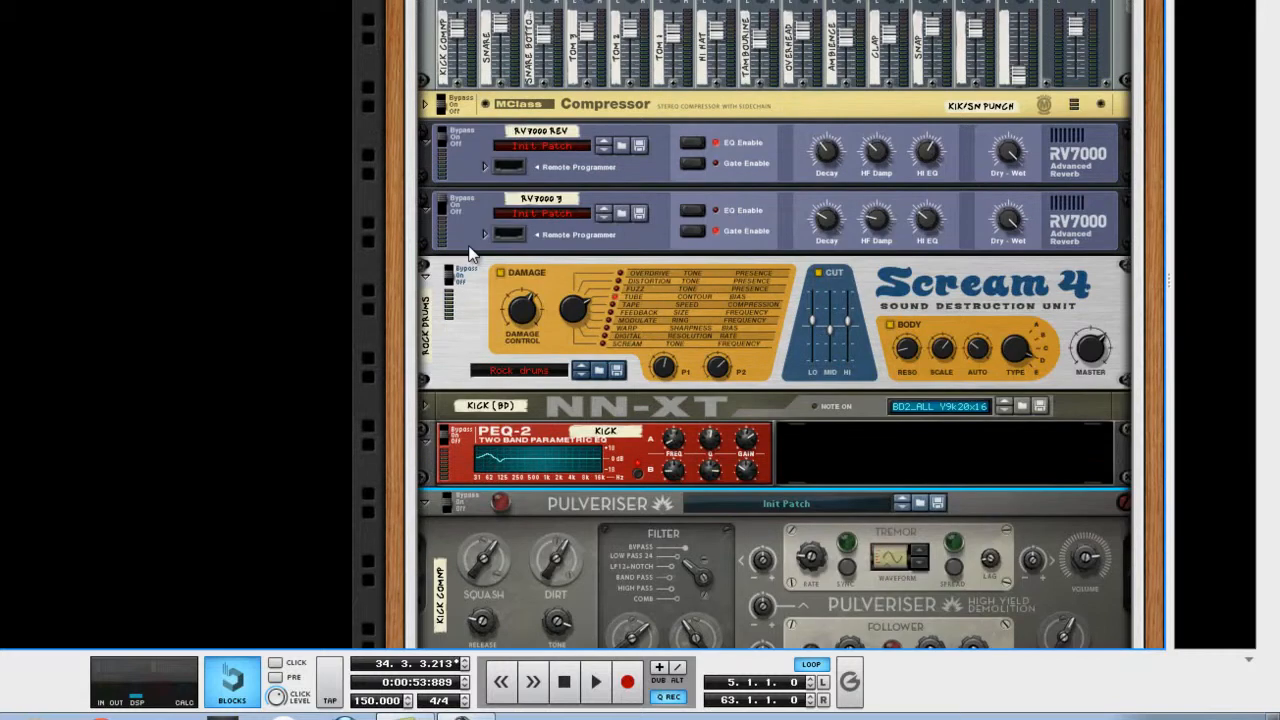
left_click(445, 201)
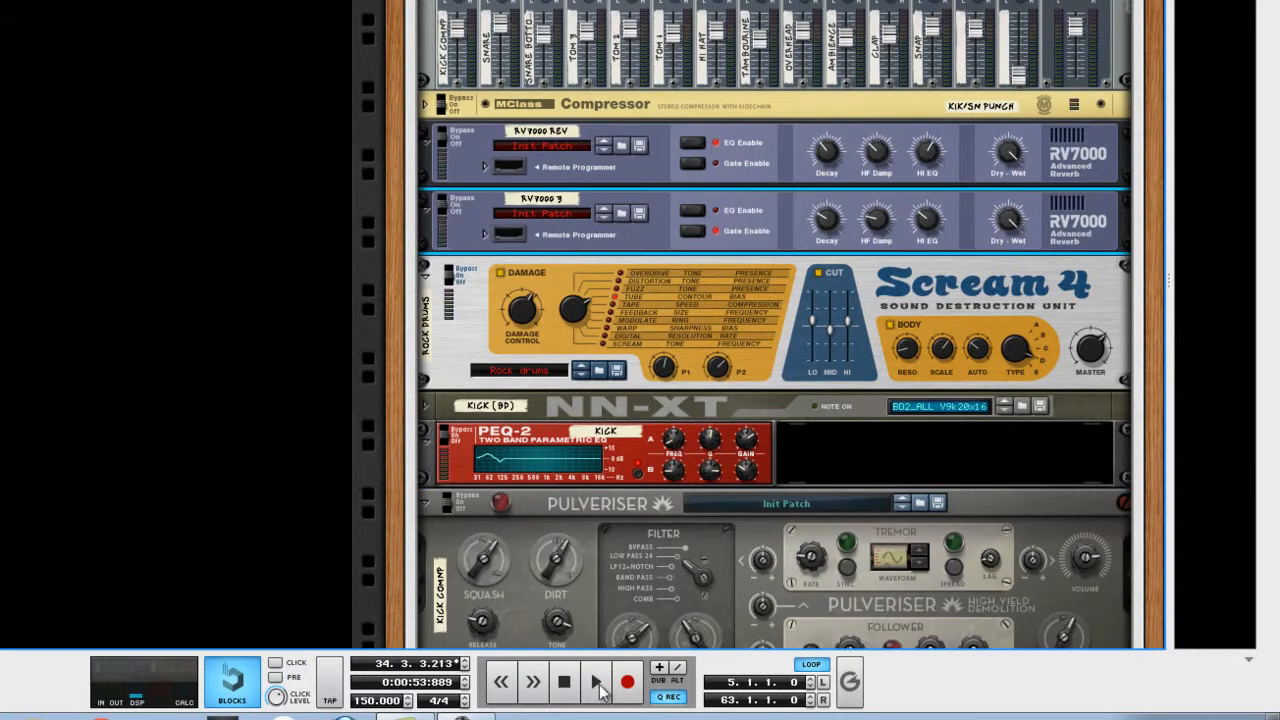
left_click(598, 684)
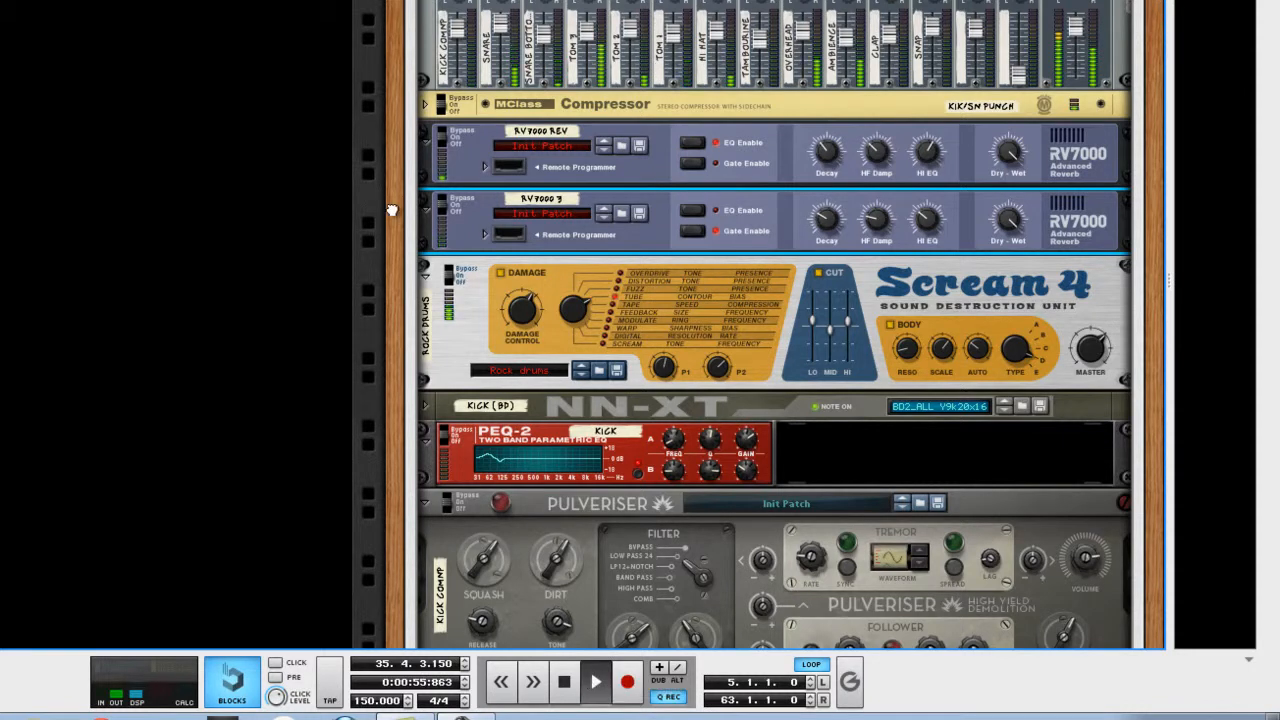
- Switch the RV7000 3 reverb to Bypass and back to On while the drums play
scroll(392, 210, "up", 5)
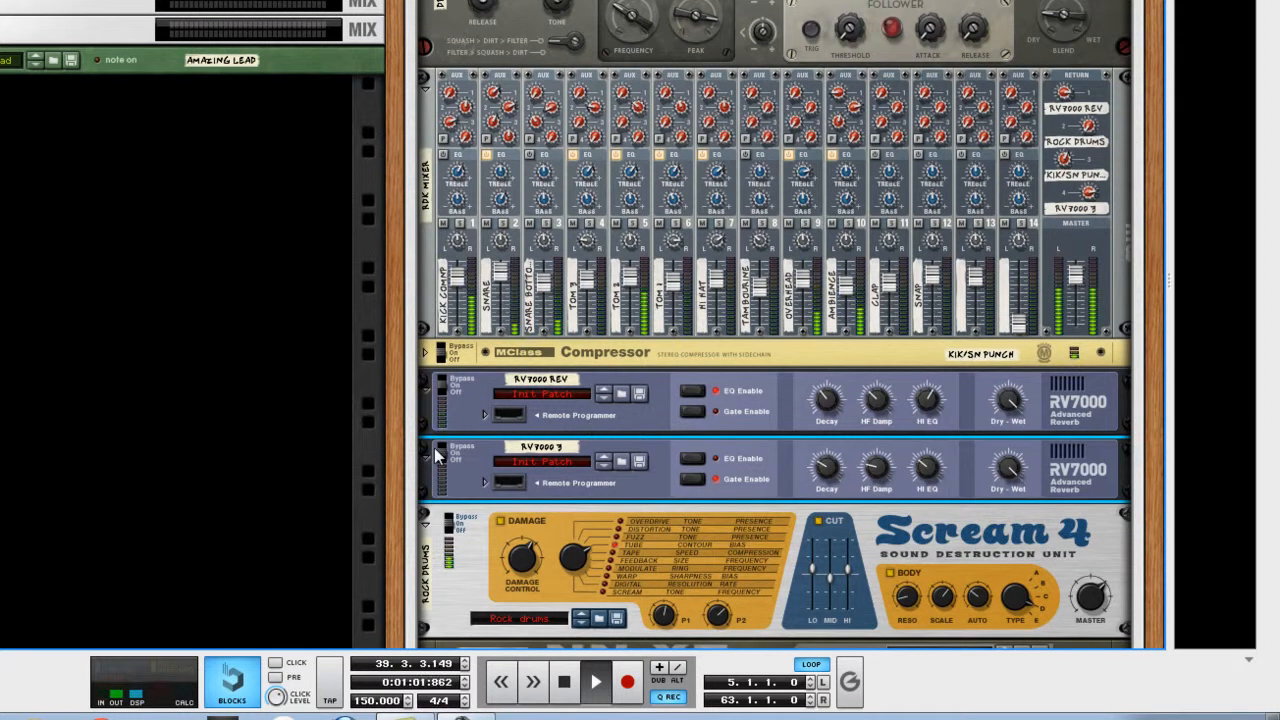
left_click(443, 458)
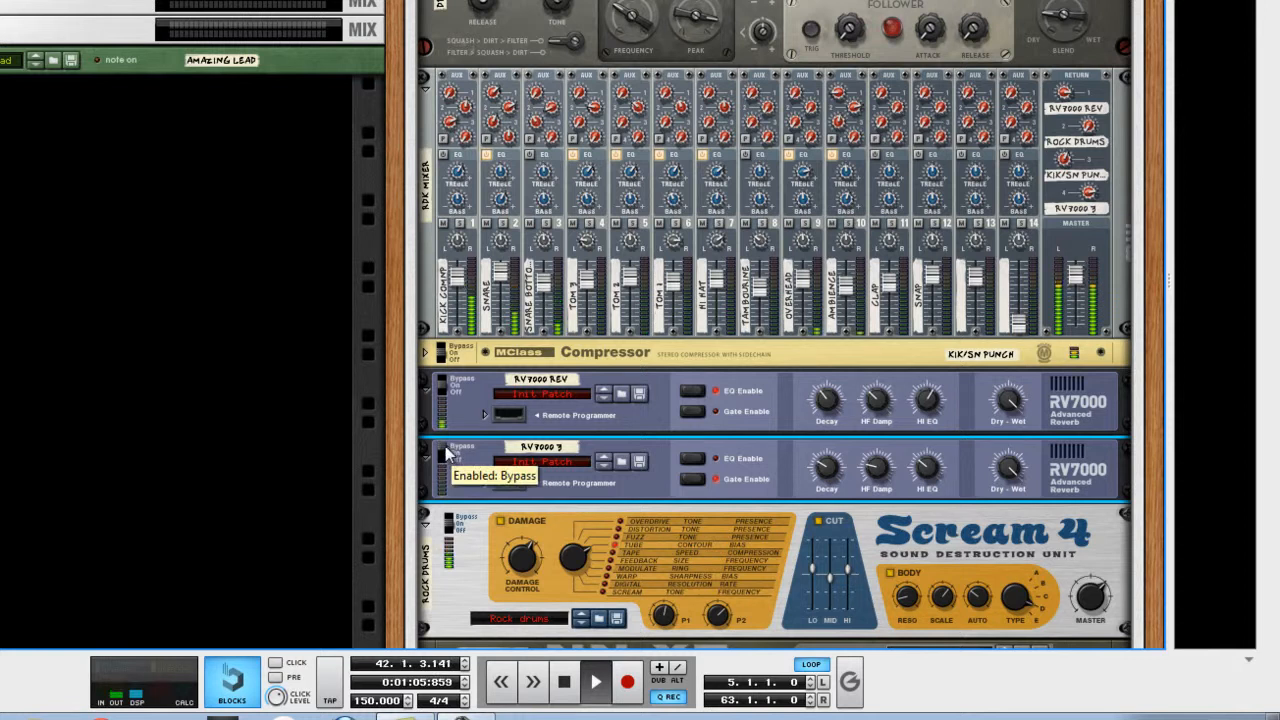
left_click(446, 455)
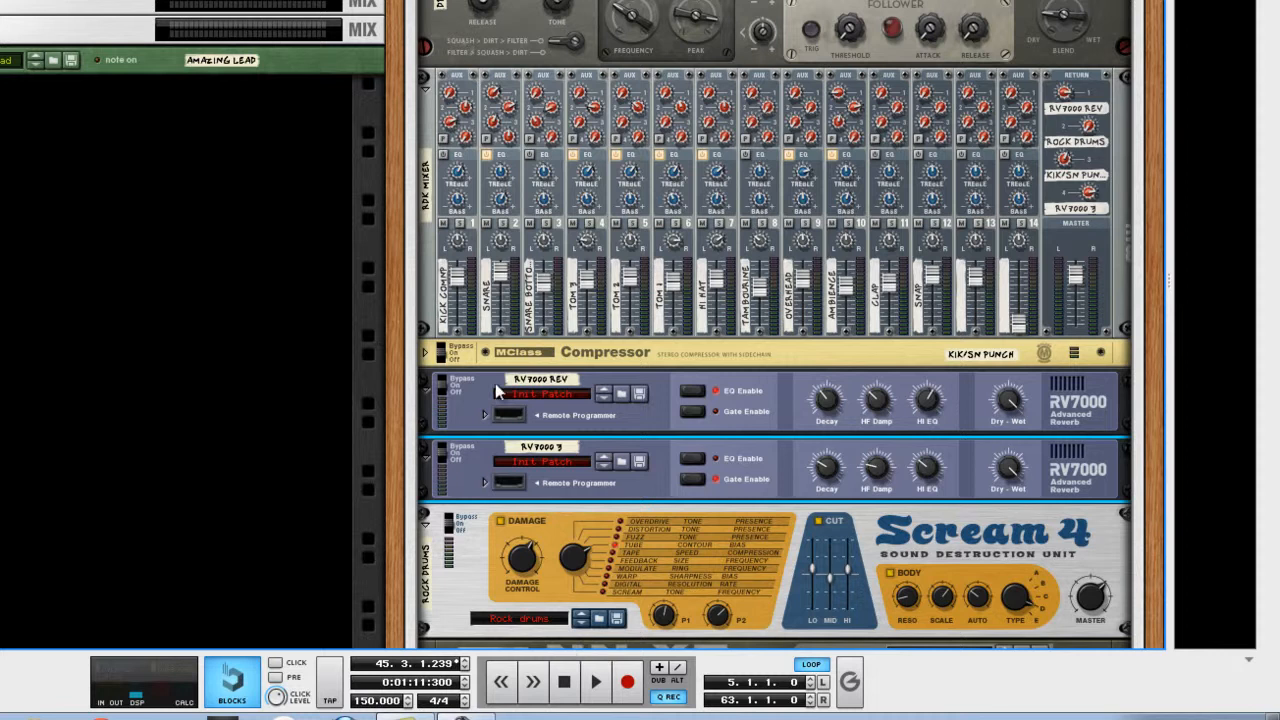
- Inspect the Reverb settings in the remote programmers of RV7000 3 and RV7000 REV and fold both programmers away
left_click(483, 483)
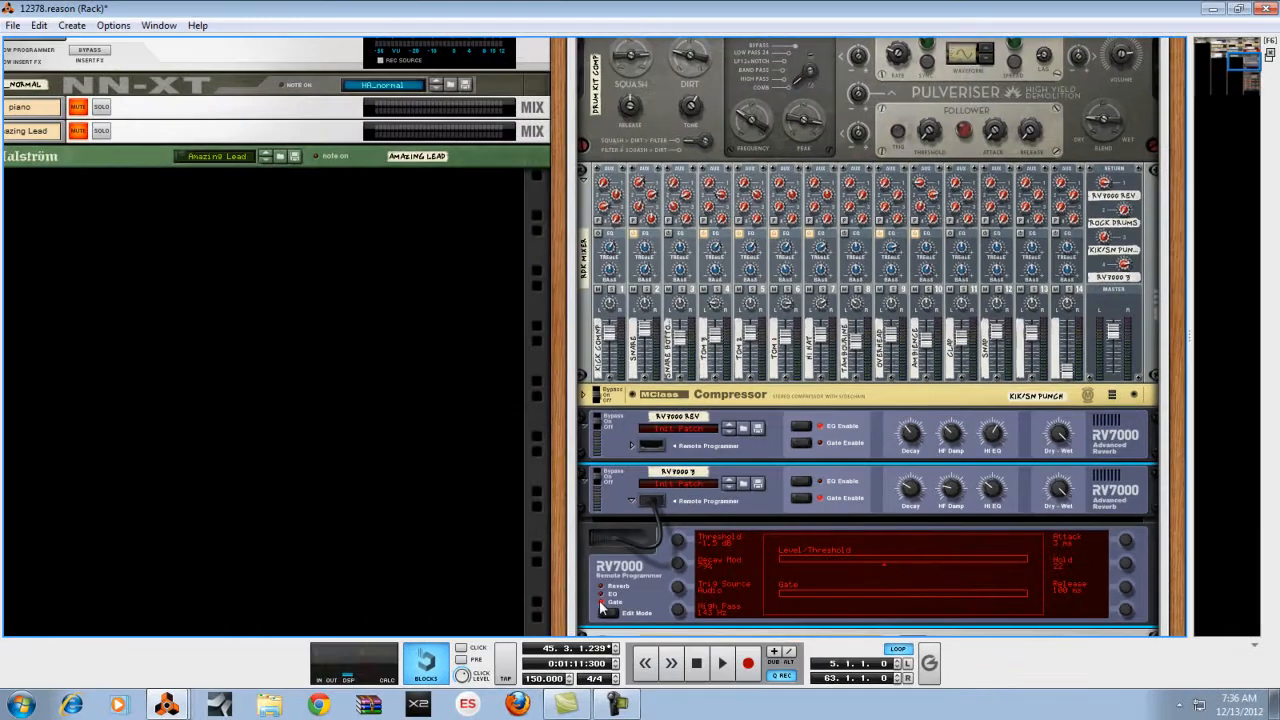
left_click(603, 607)
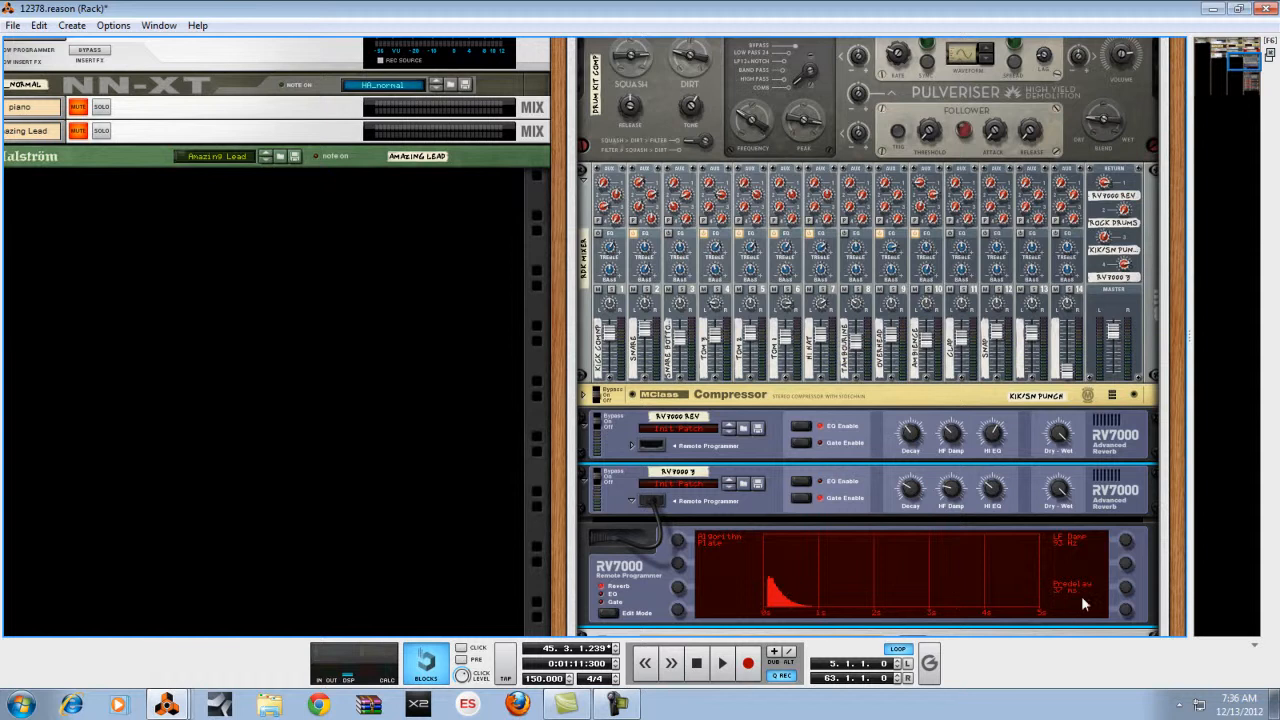
left_click(631, 447)
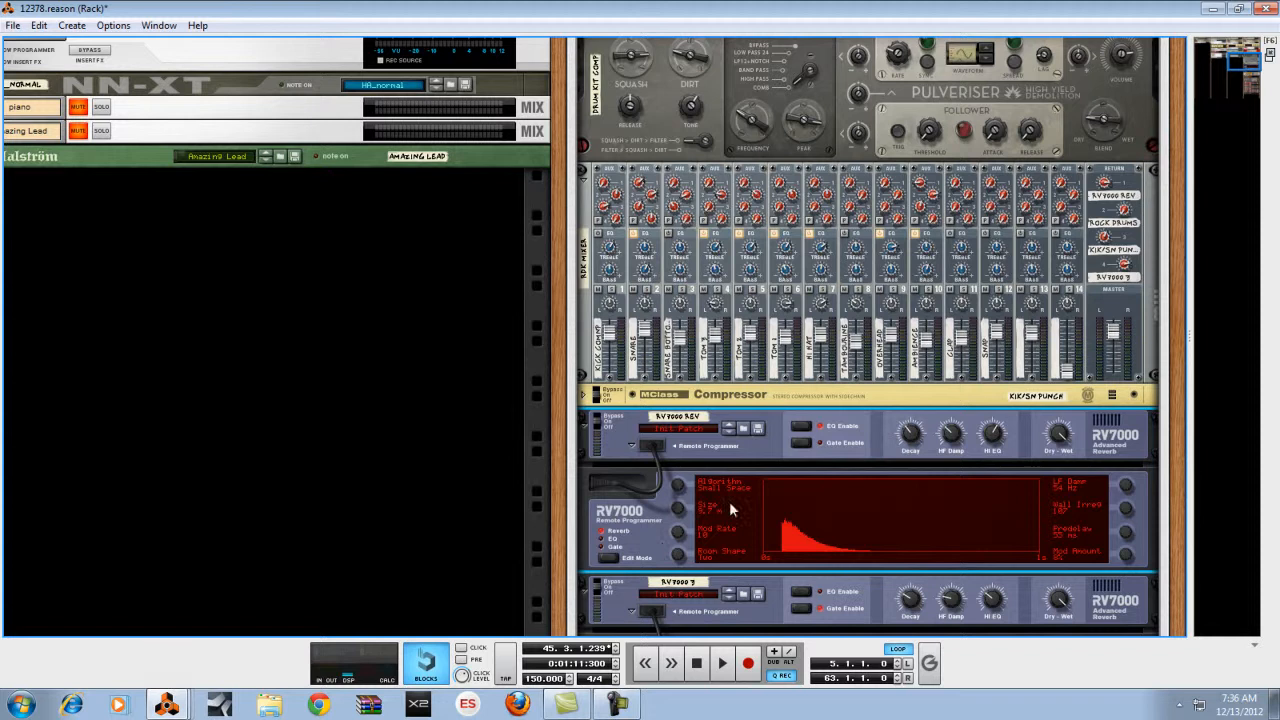
left_click(631, 447)
left_click(632, 501)
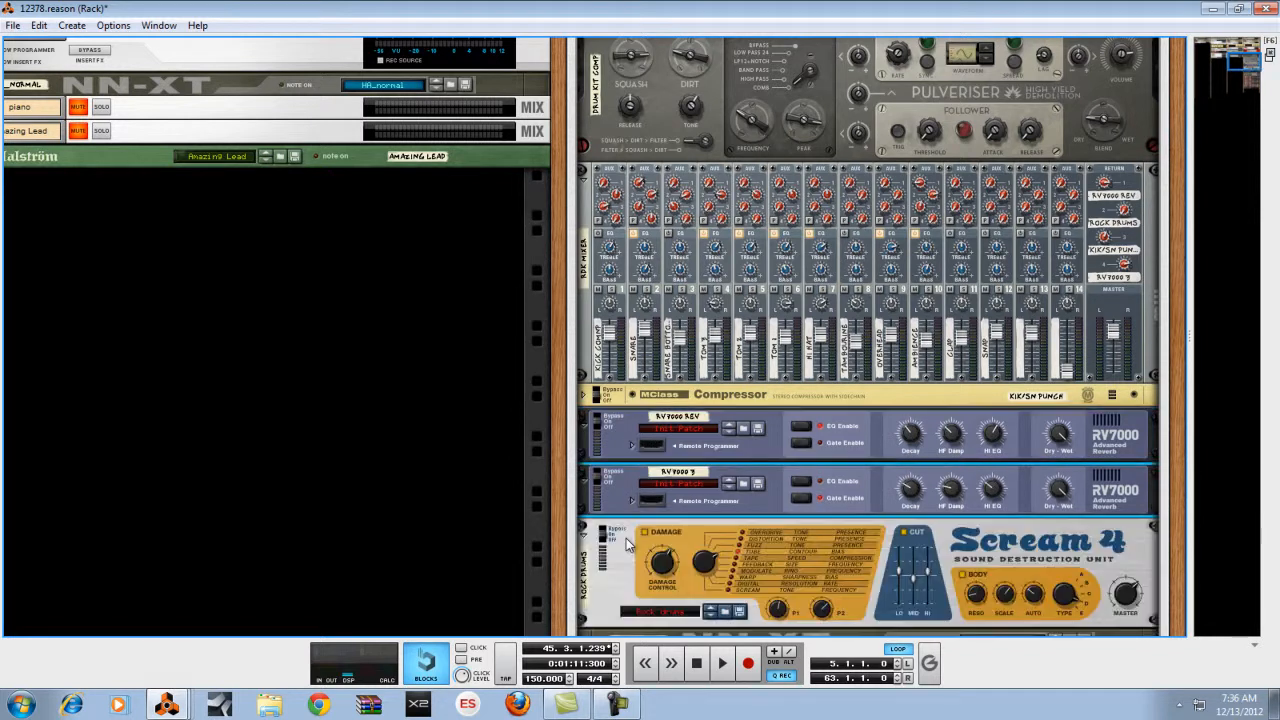
- Unfold the Kit Compress MClass Compressor above the Drum Kit Comp Pulveriser
scroll(857, 607, "down", 5)
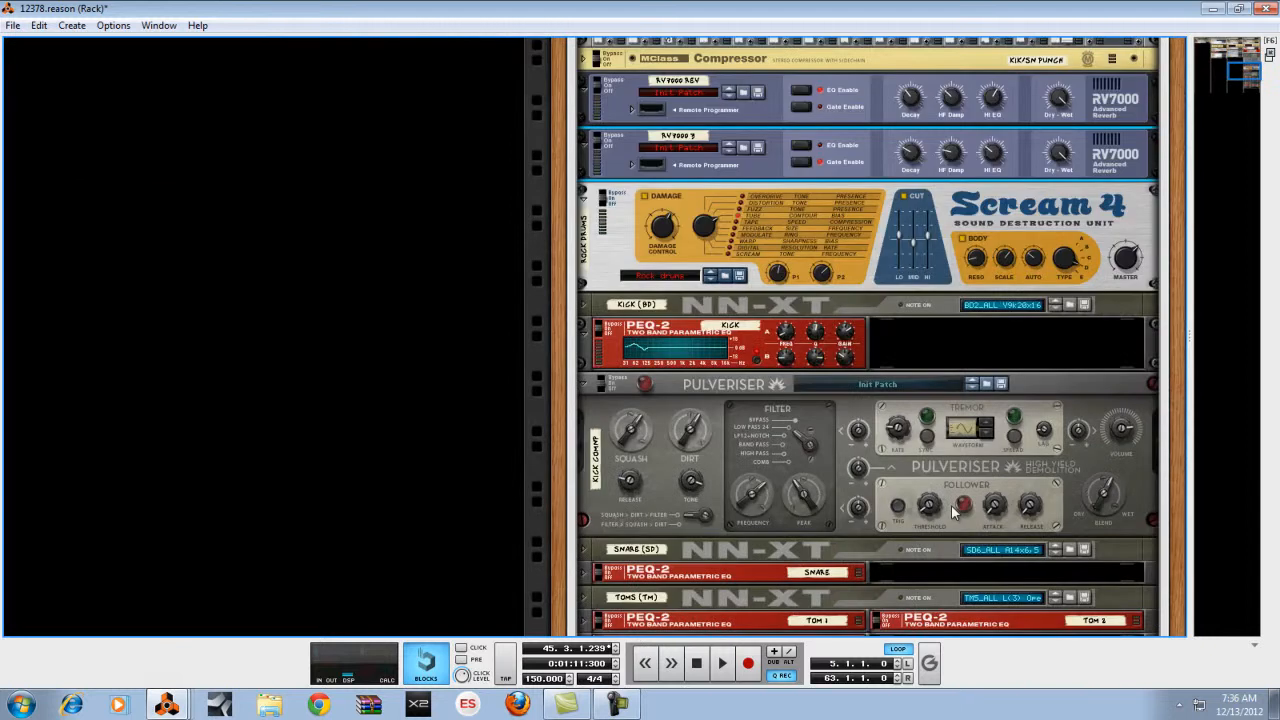
scroll(951, 505, "up", 1)
scroll(951, 505, "down", 3)
scroll(948, 507, "down", 9)
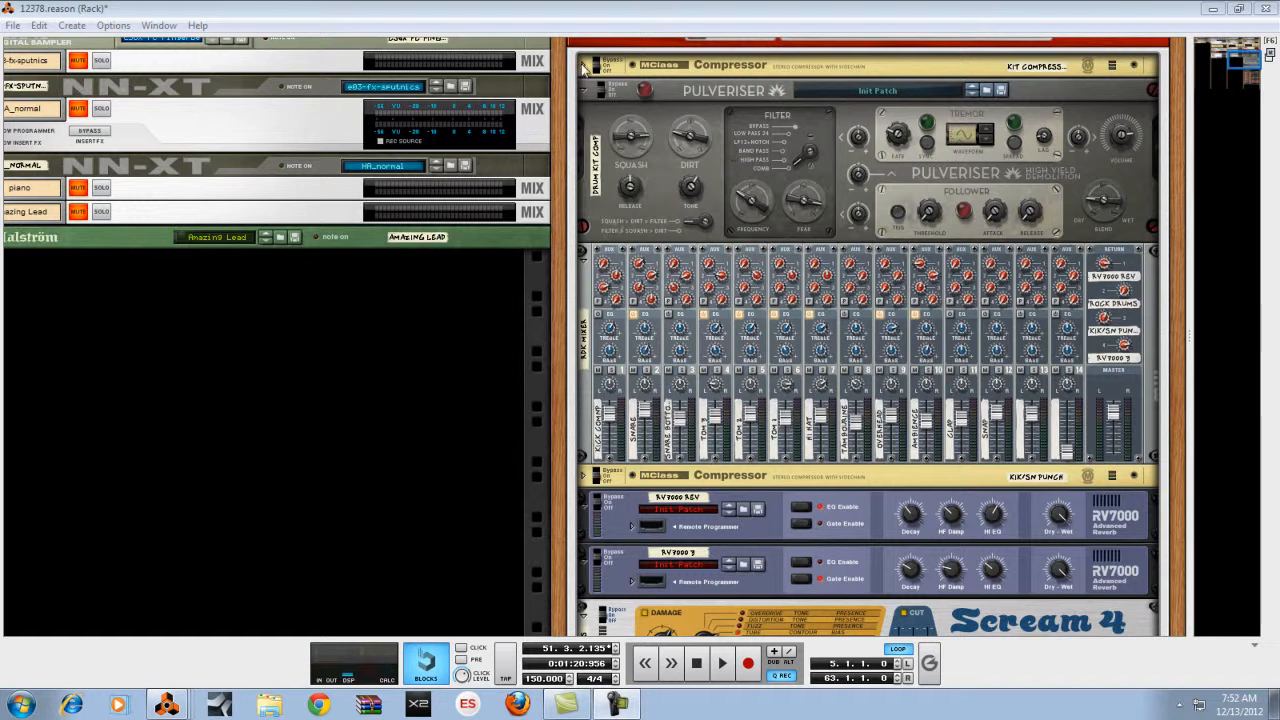
left_click(584, 68)
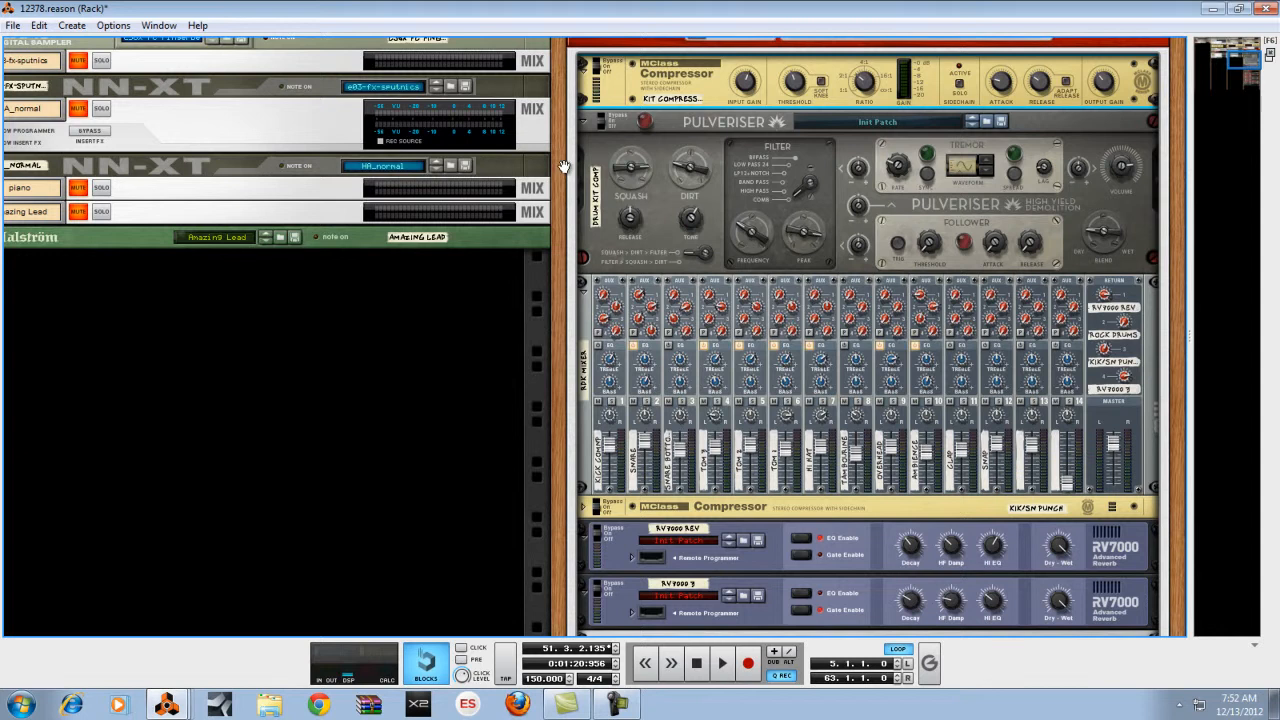
left_click_drag(564, 167, 570, 293)
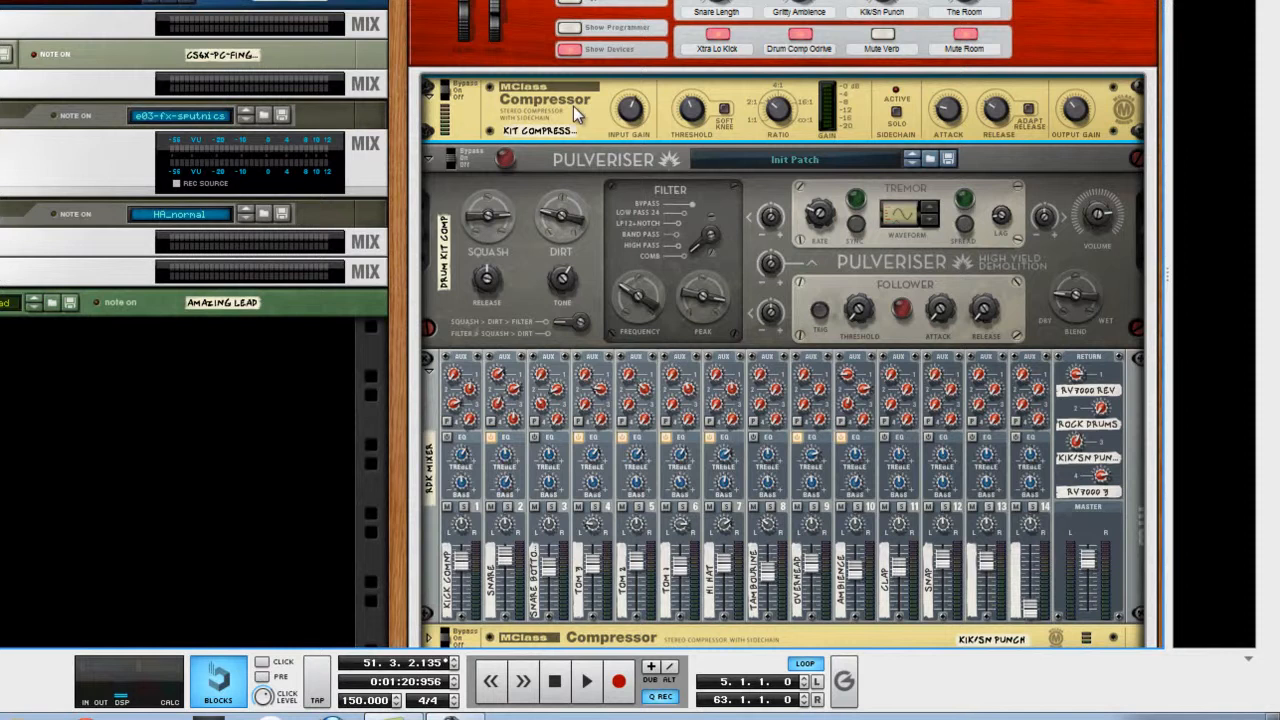
- Play the song, raise the Drum Kit Comp Pulveriser's Blend toward wet and stop playback
mouse_move(578, 230)
left_click(1074, 296)
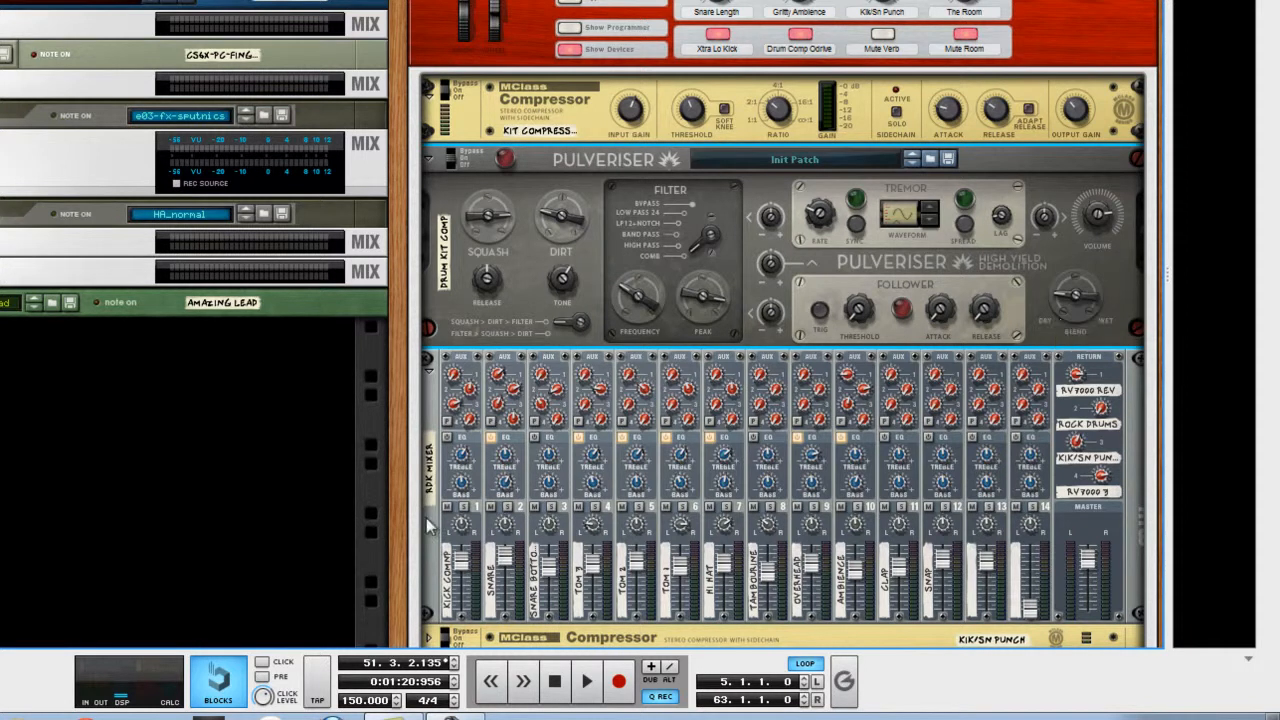
left_click(588, 682)
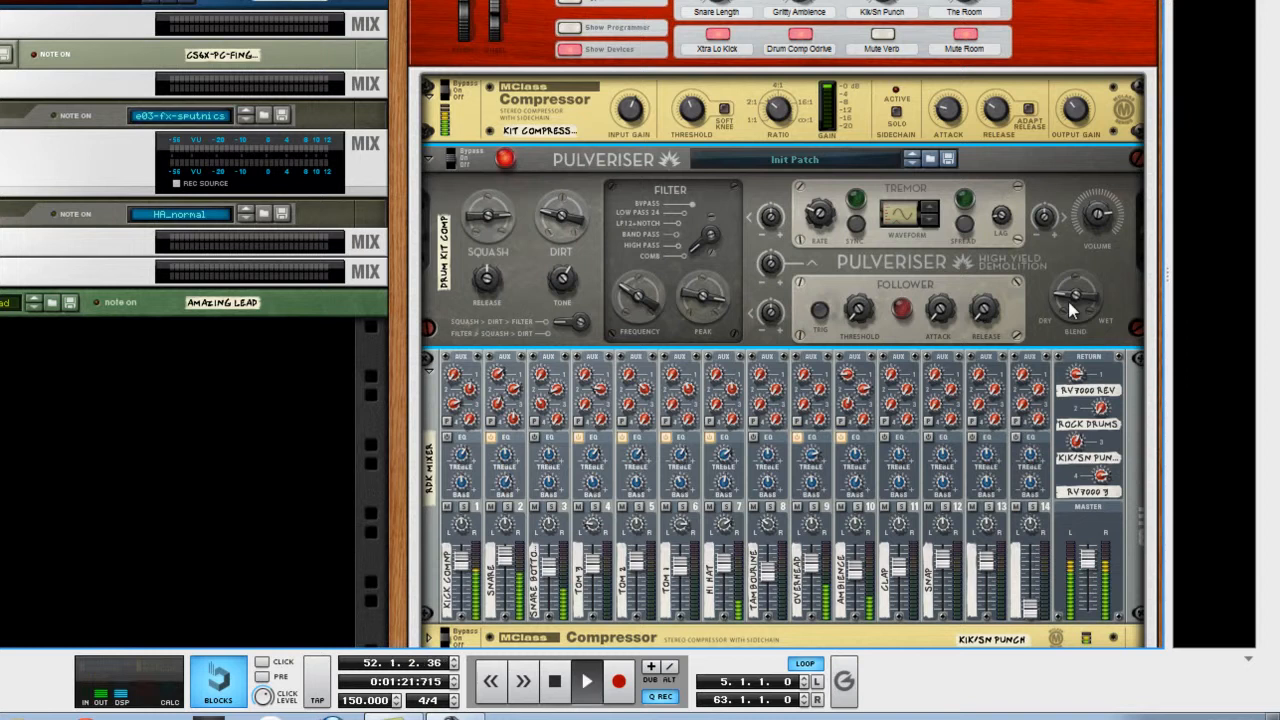
left_click_drag(1069, 303, 1069, 215)
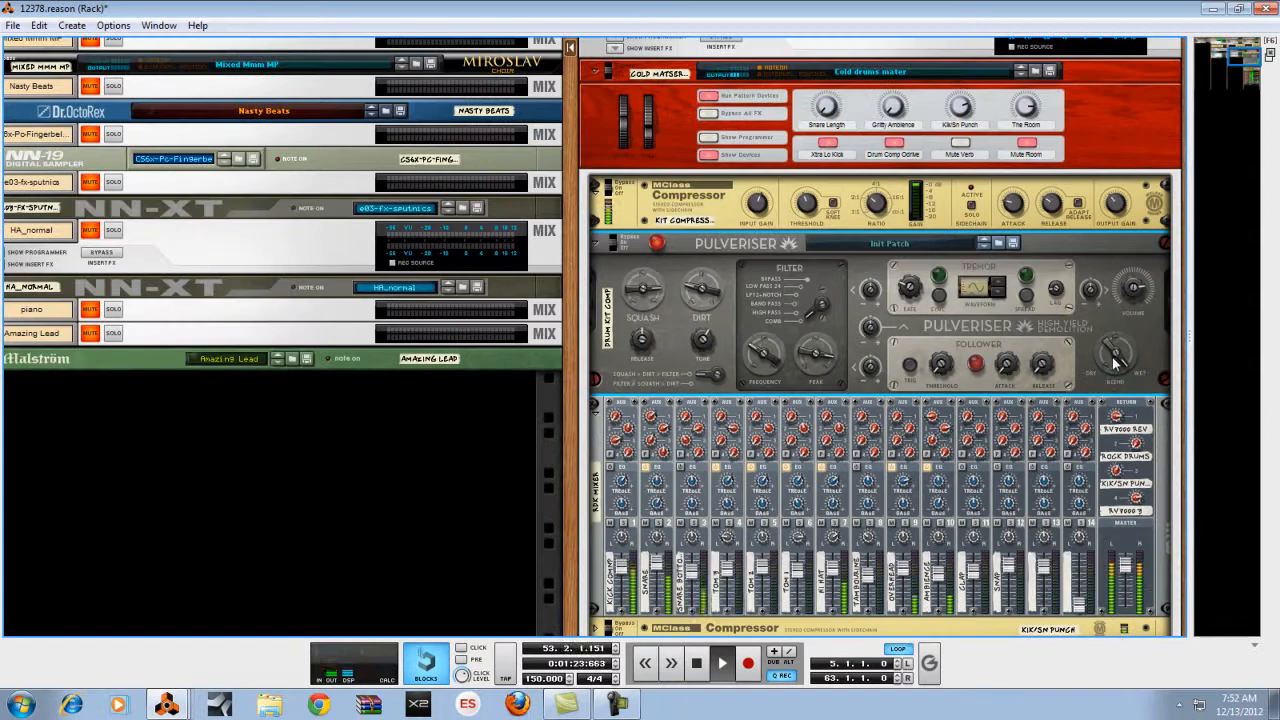
mouse_move(1116, 362)
left_click(697, 667)
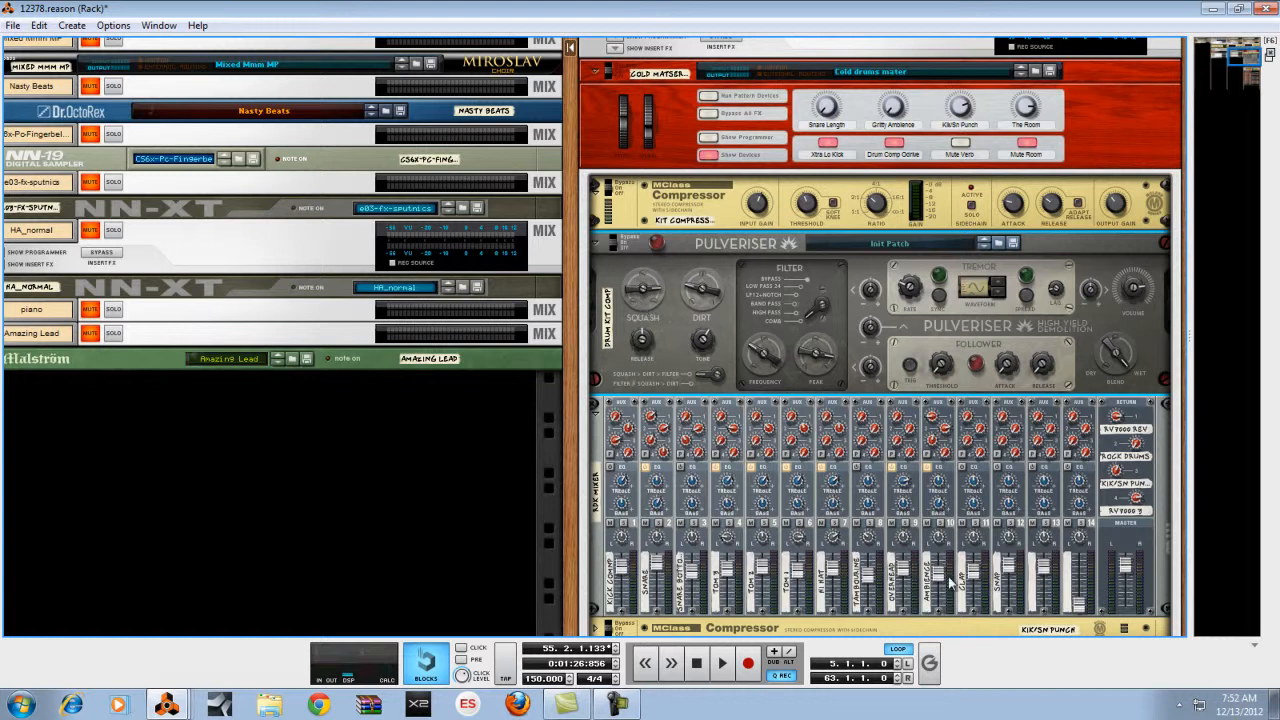
- Restart playback and lower the Drum Kit Comp Pulveriser's Blend to 48% and further toward dry
left_click(723, 665)
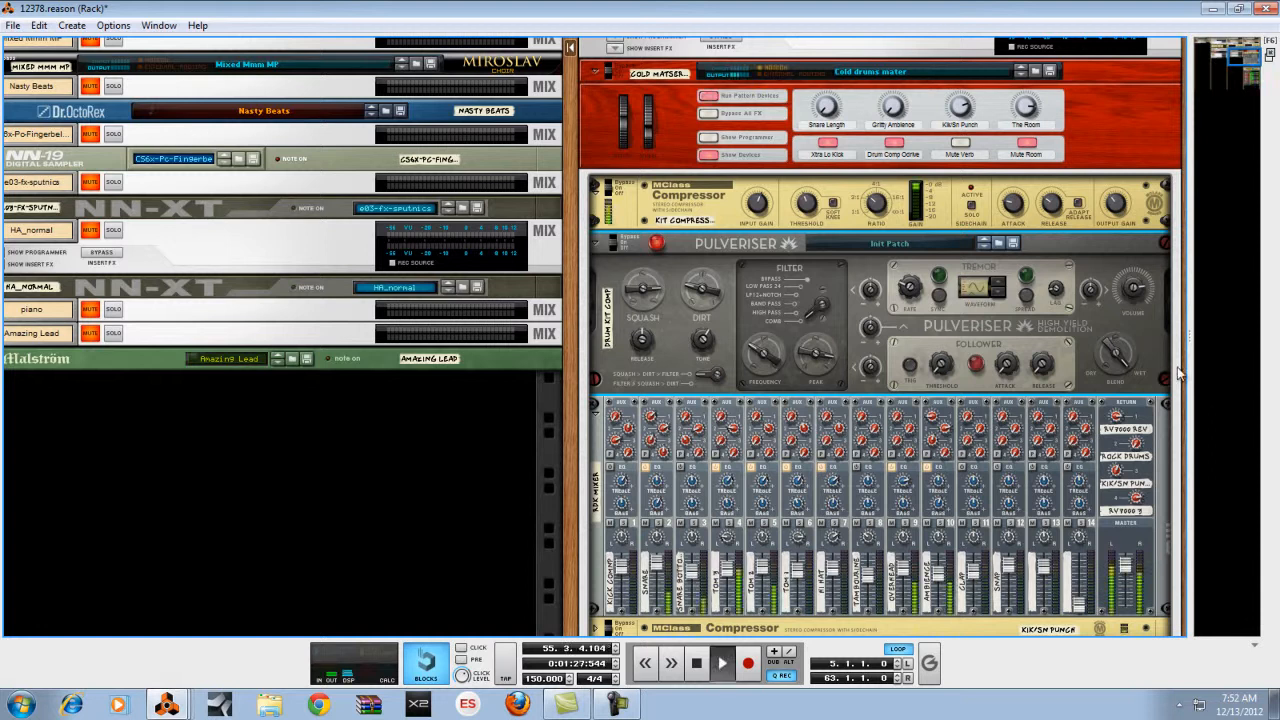
left_click_drag(1115, 352, 1135, 456)
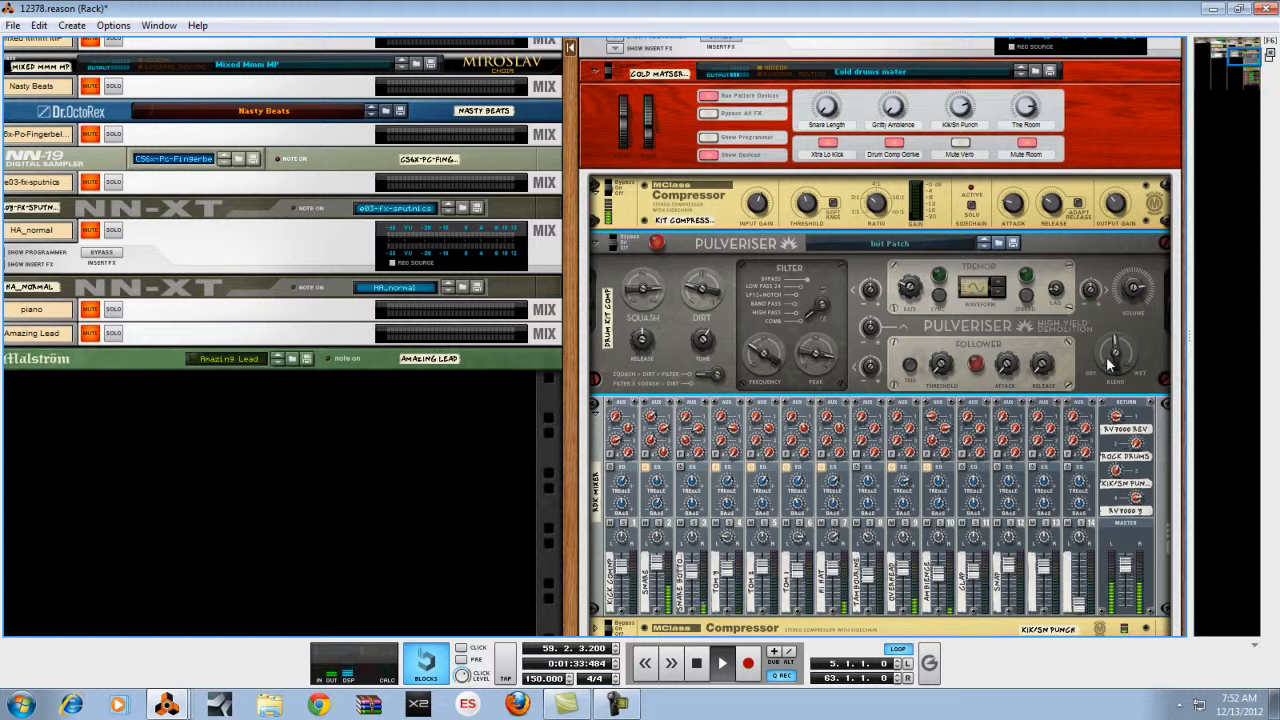
mouse_move(1118, 373)
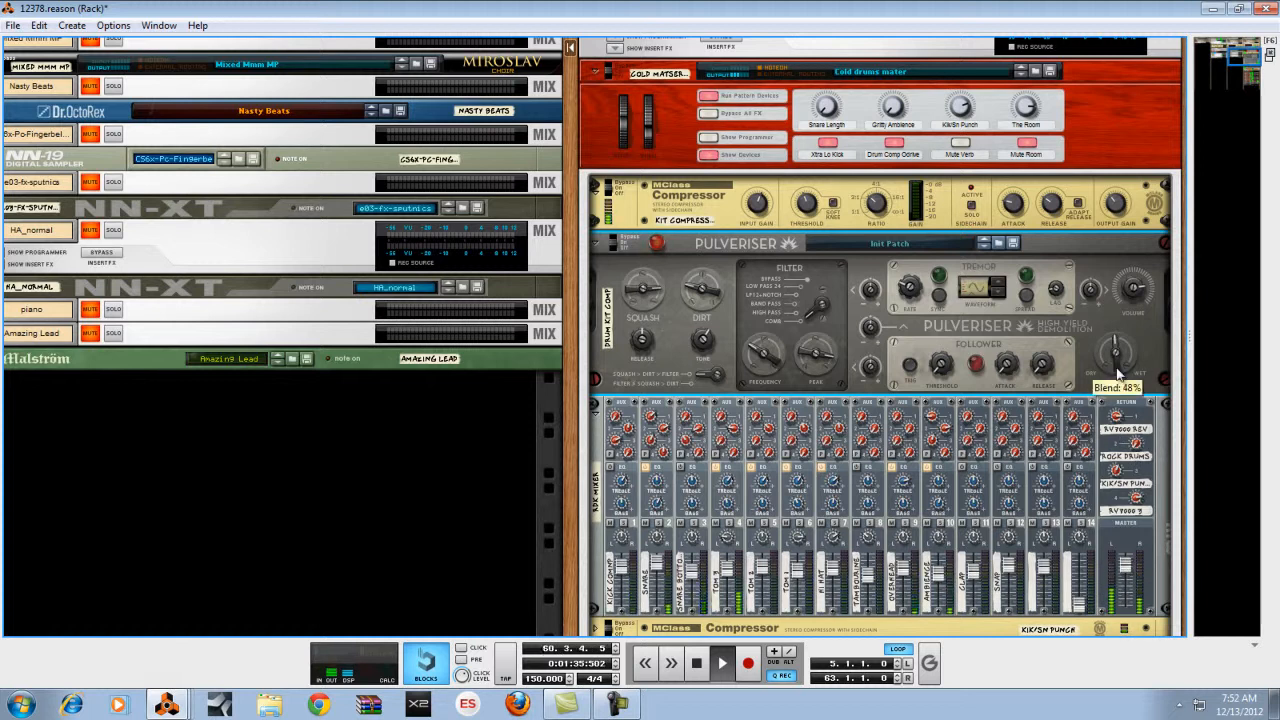
left_click_drag(1118, 373, 1163, 438)
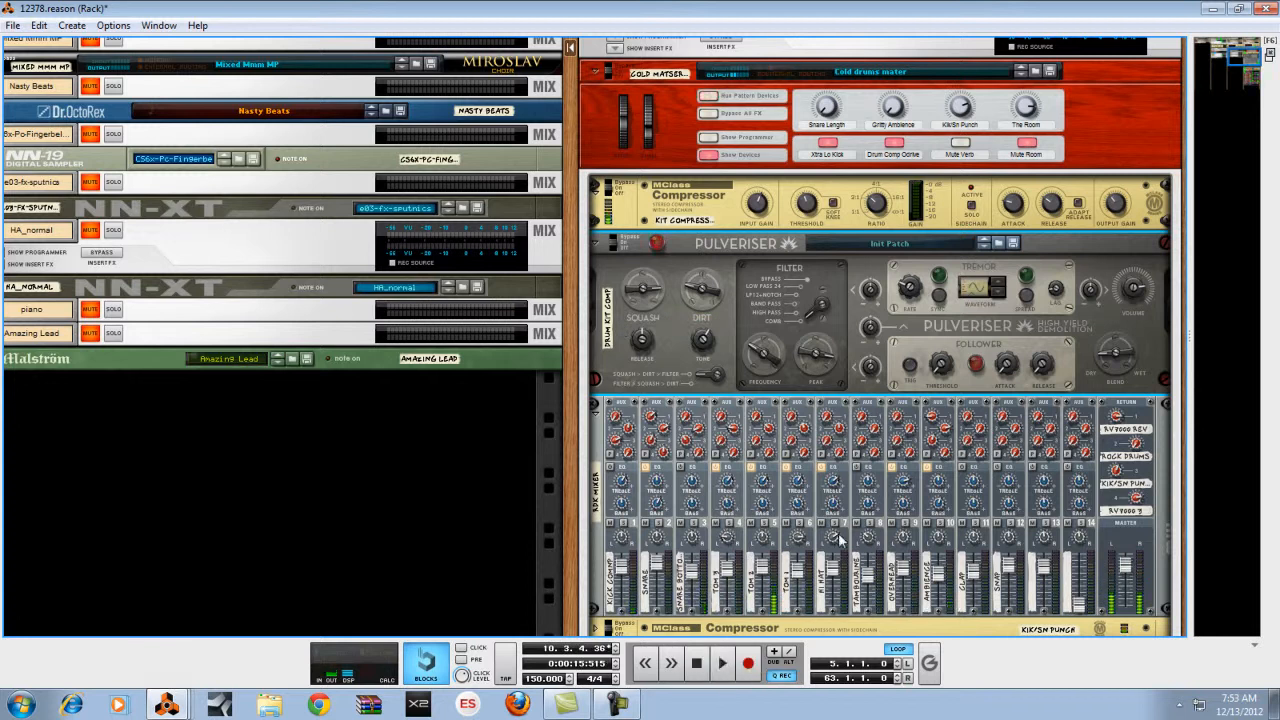
- Play the song, set the Rock Drums Scream 4 unit to On and stop playback
scroll(1005, 397, "down", 3)
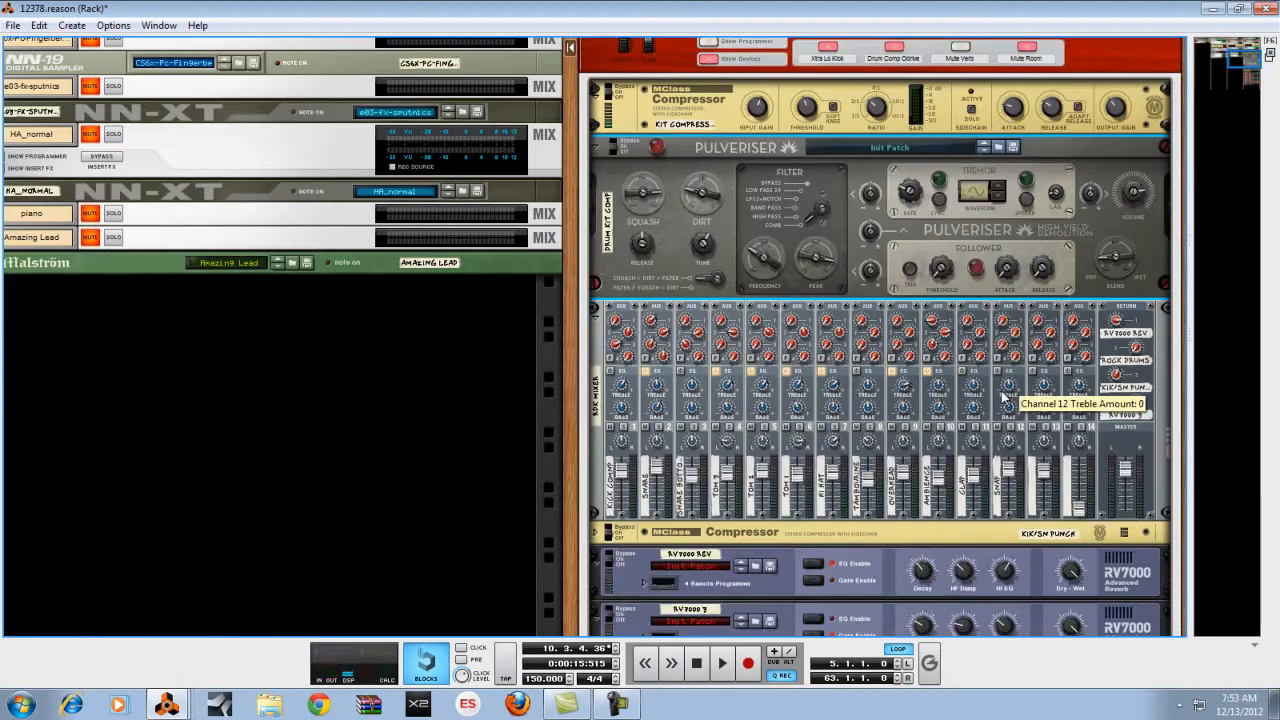
scroll(1005, 397, "down", 3)
scroll(886, 415, "down", 6)
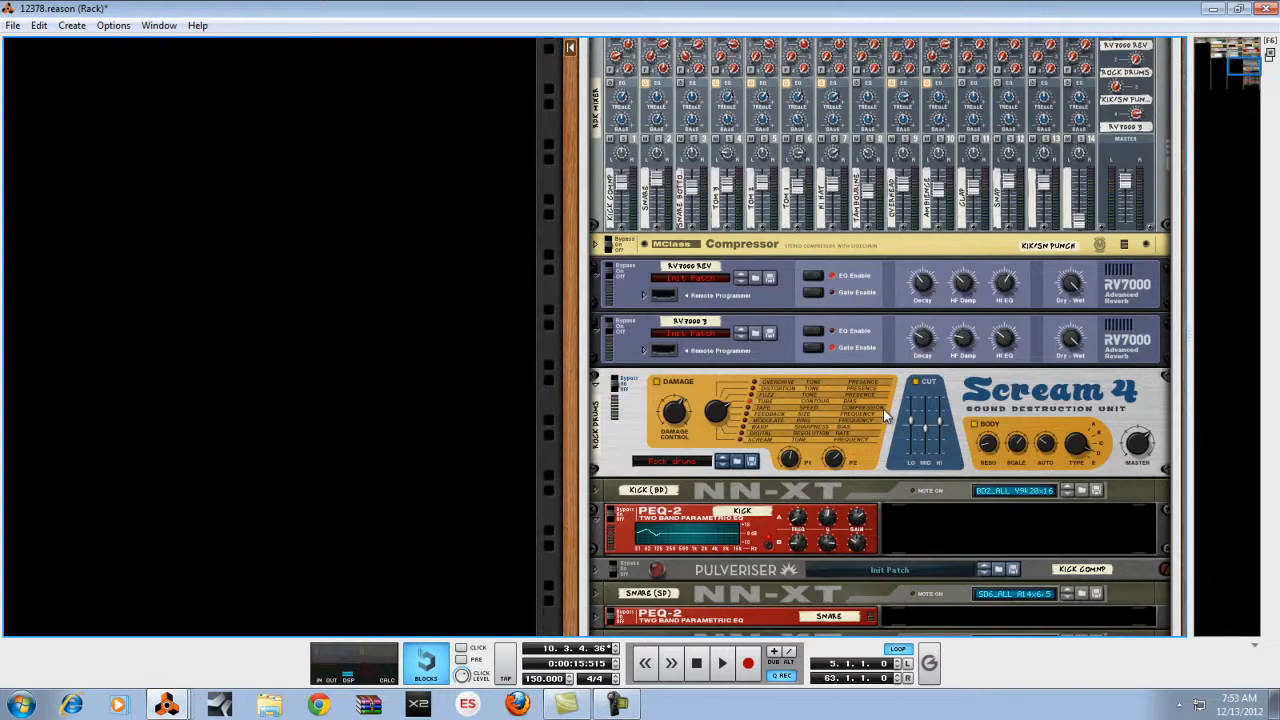
scroll(883, 409, "down", 3)
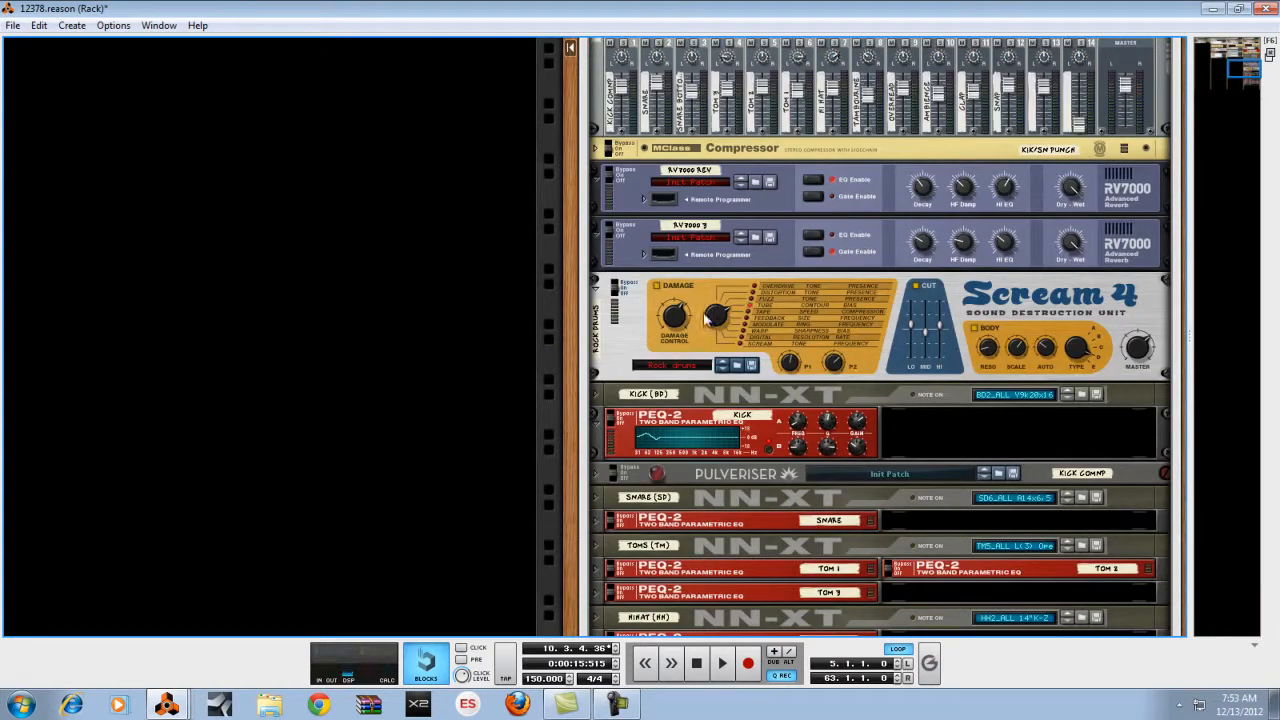
left_click(718, 665)
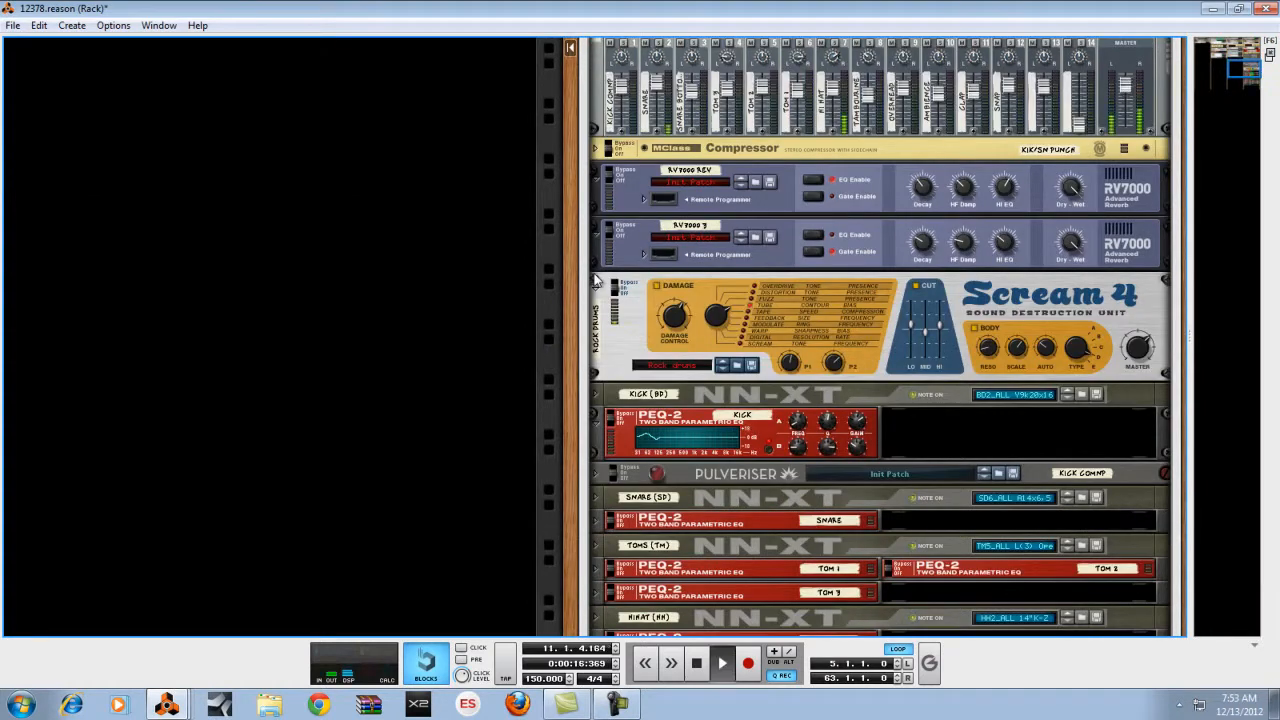
left_click(614, 287)
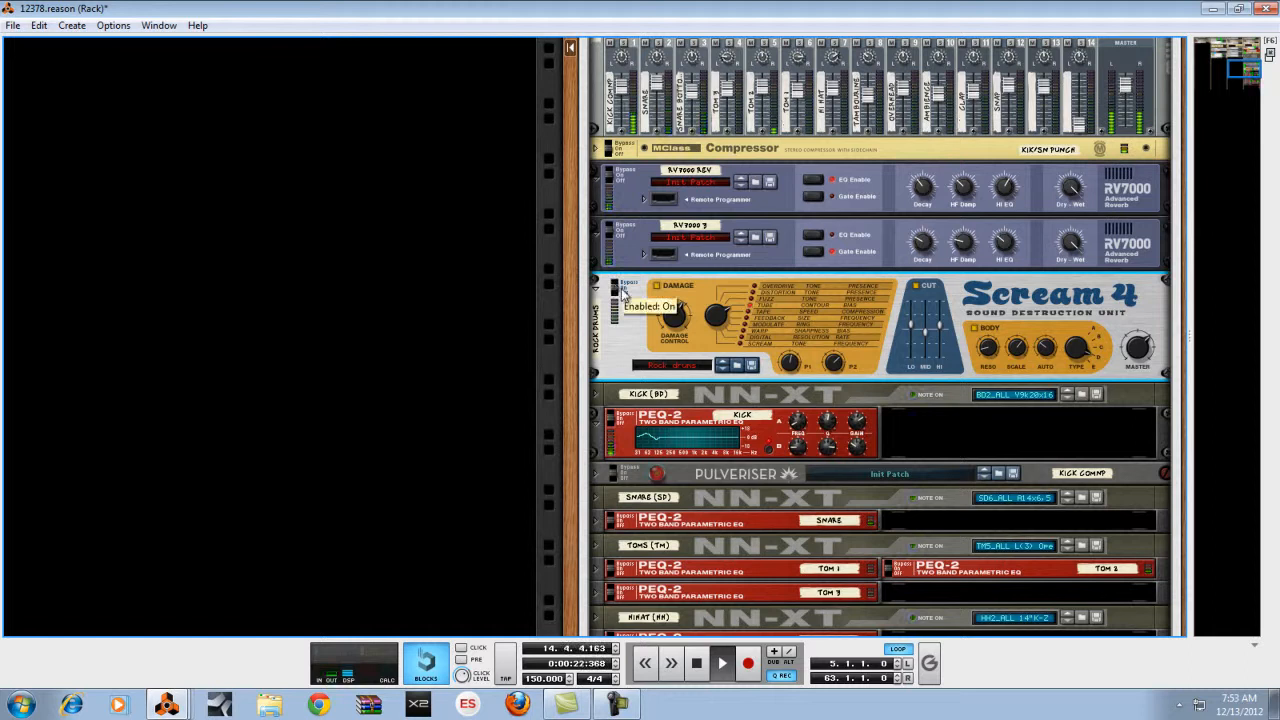
left_click(690, 673)
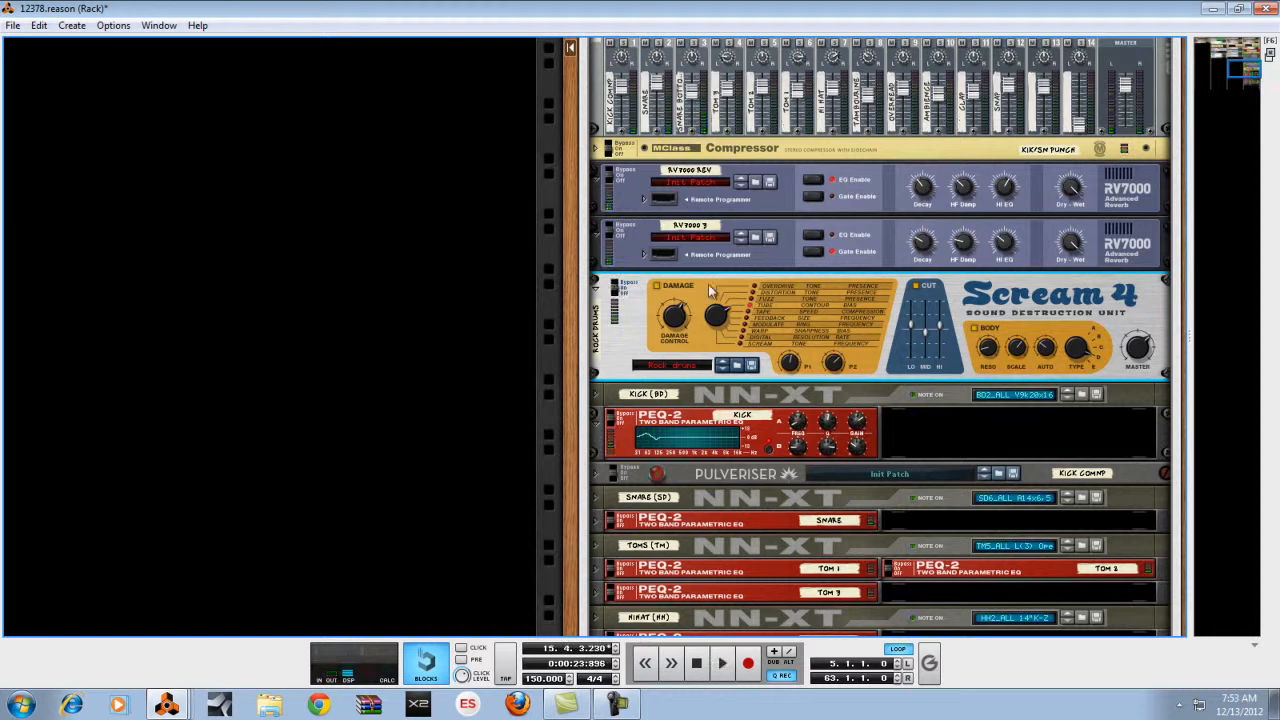
- Unfold the Kick Comp Pulveriser and select the kick PEQ-2 equalizer, followed by the Pulveriser
scroll(708, 284, "up", 3)
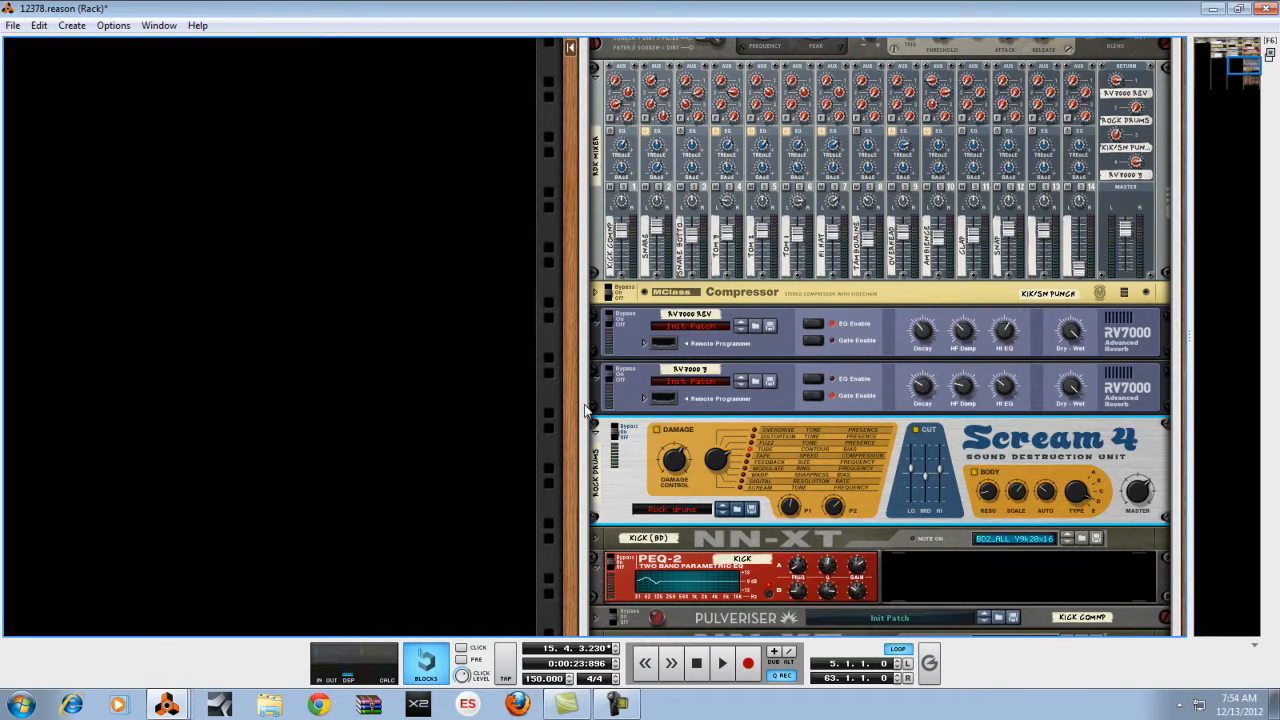
left_click_drag(577, 502, 591, 279)
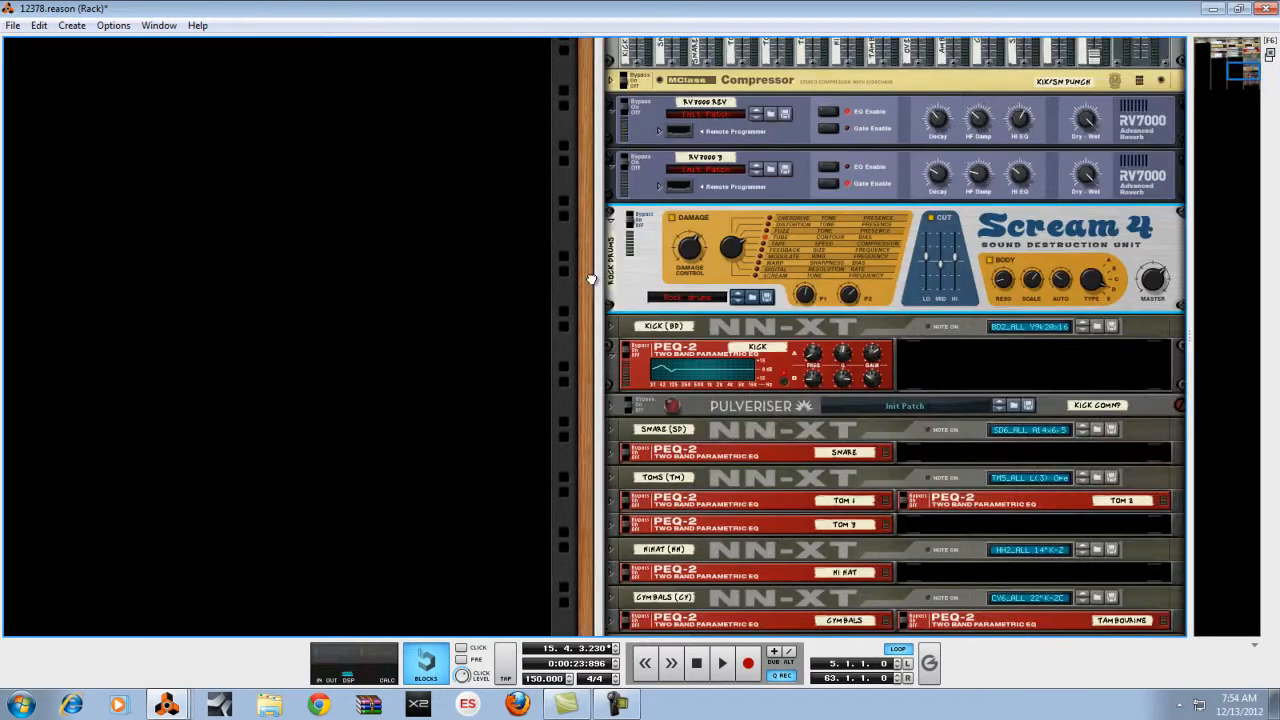
scroll(655, 400, "down", 1)
left_click(612, 385)
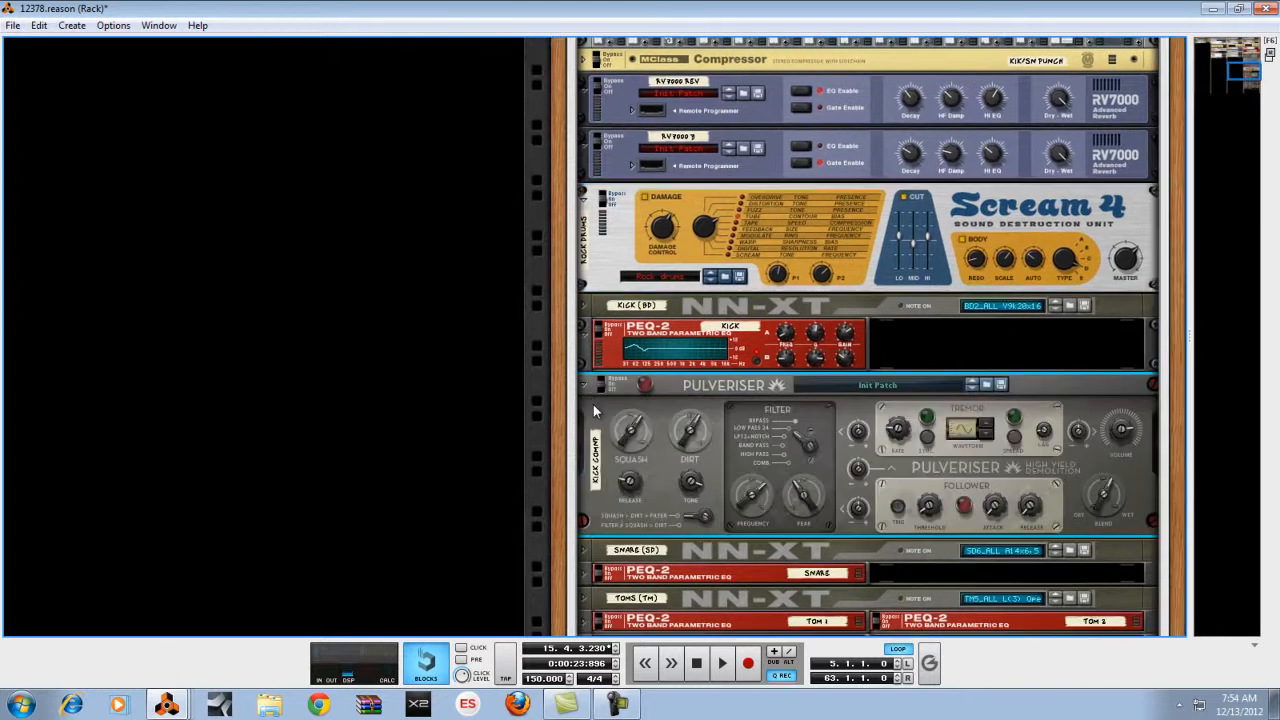
left_click(610, 352)
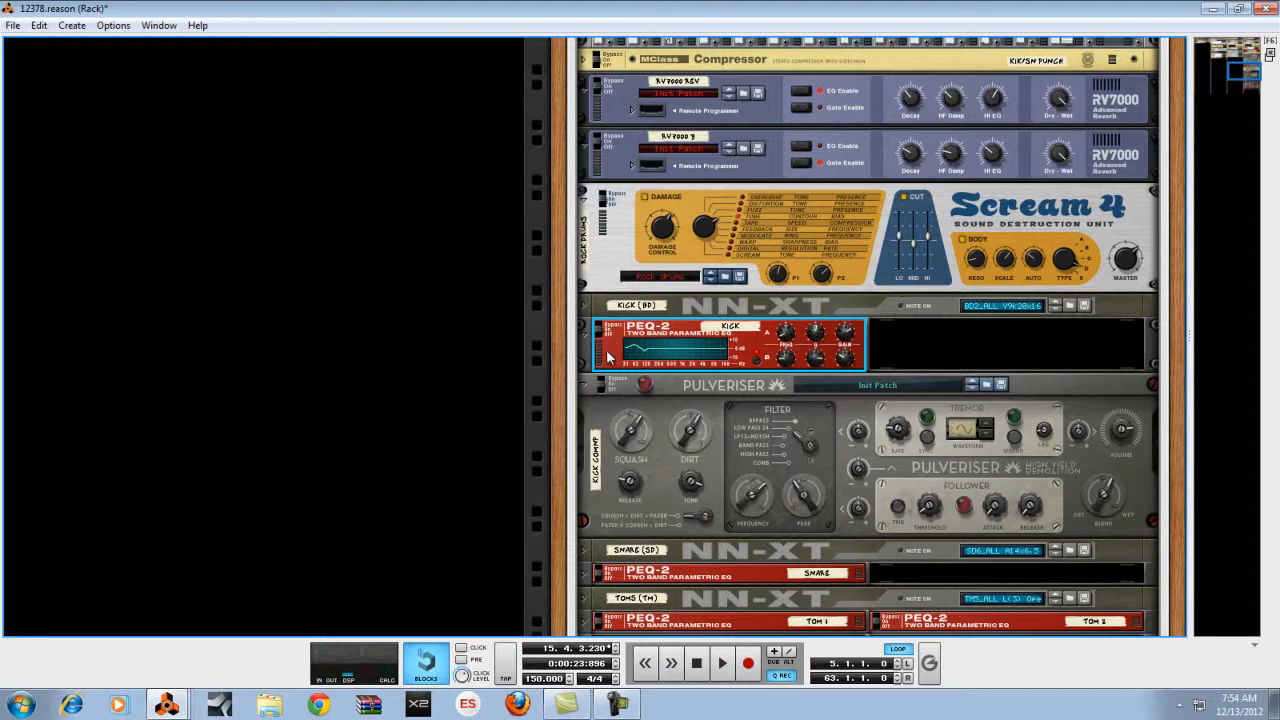
left_click(708, 408)
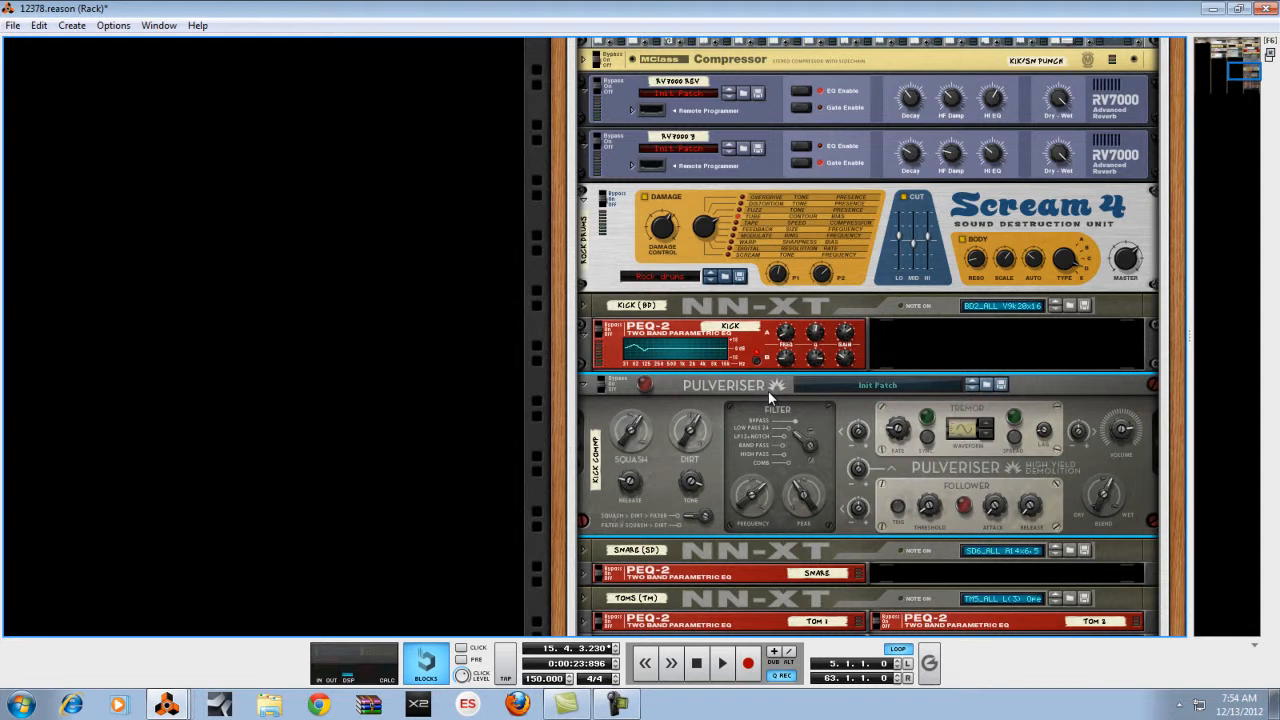
- Examine the cable routing of the kick PEQ-2 and Kick Comp Pulveriser on the rack's rear and return to the front
key("Tab")
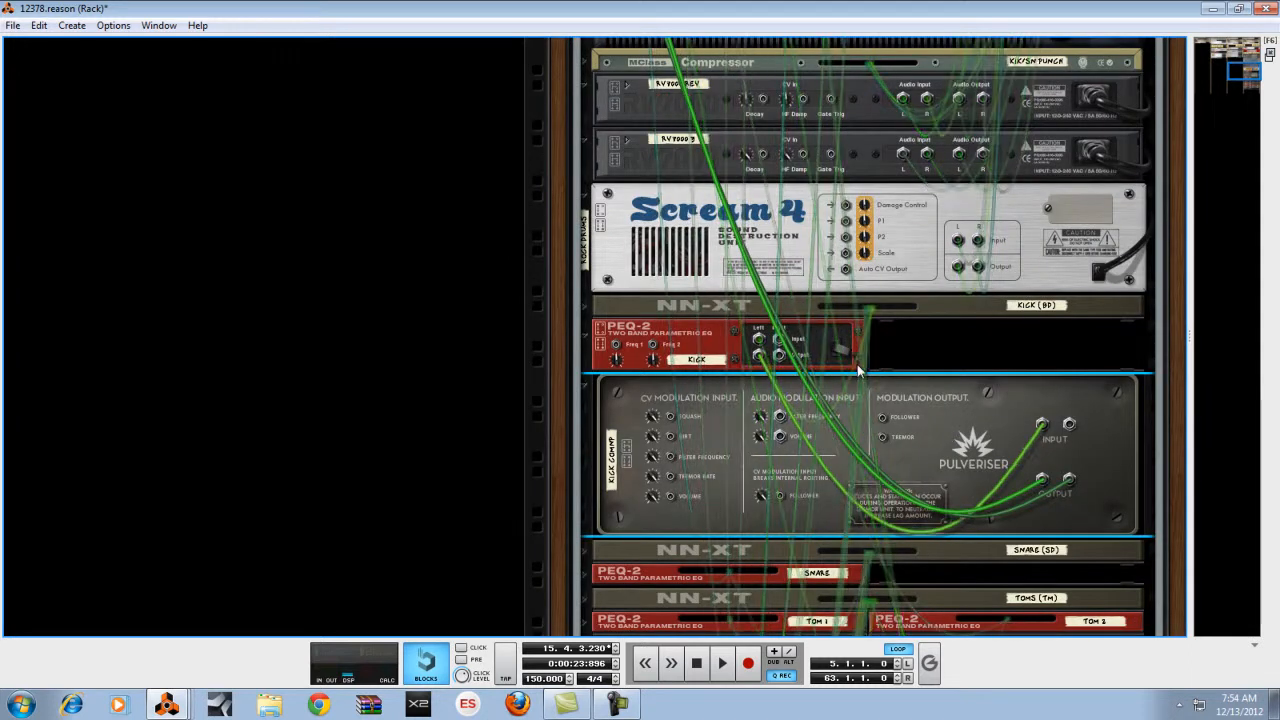
left_click(704, 345)
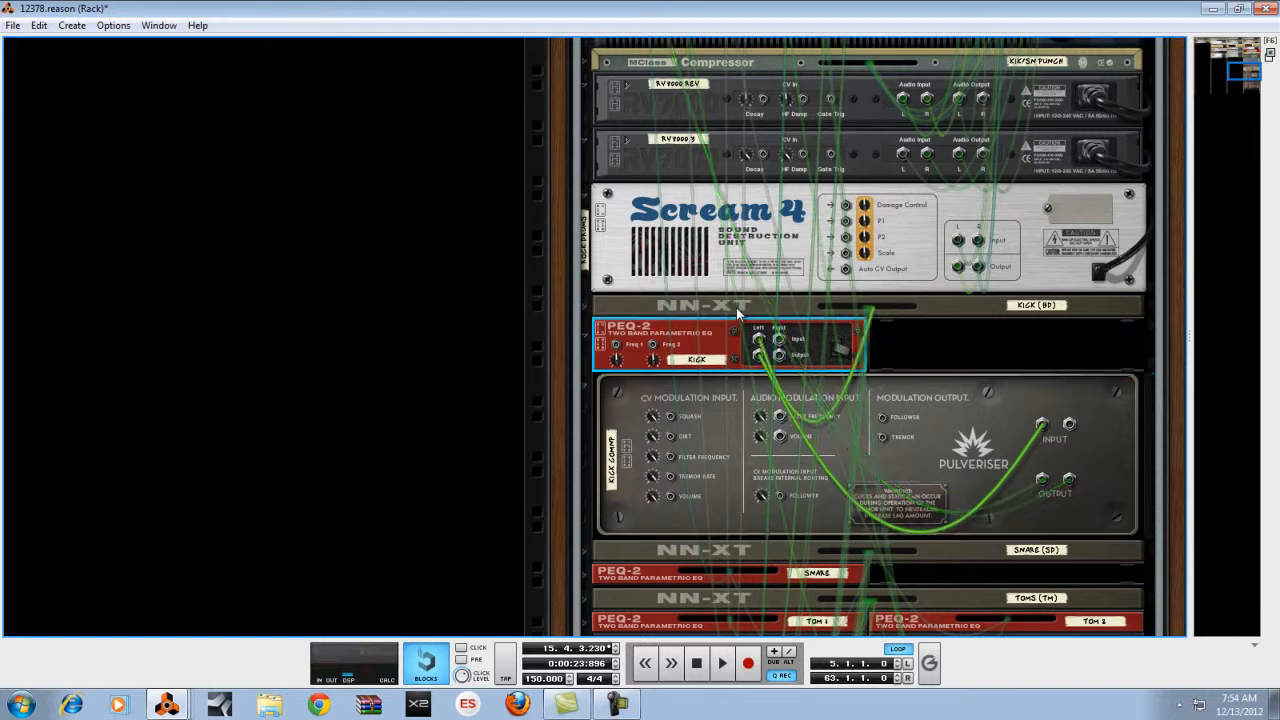
left_click_drag(736, 312, 723, 345)
left_click(729, 455)
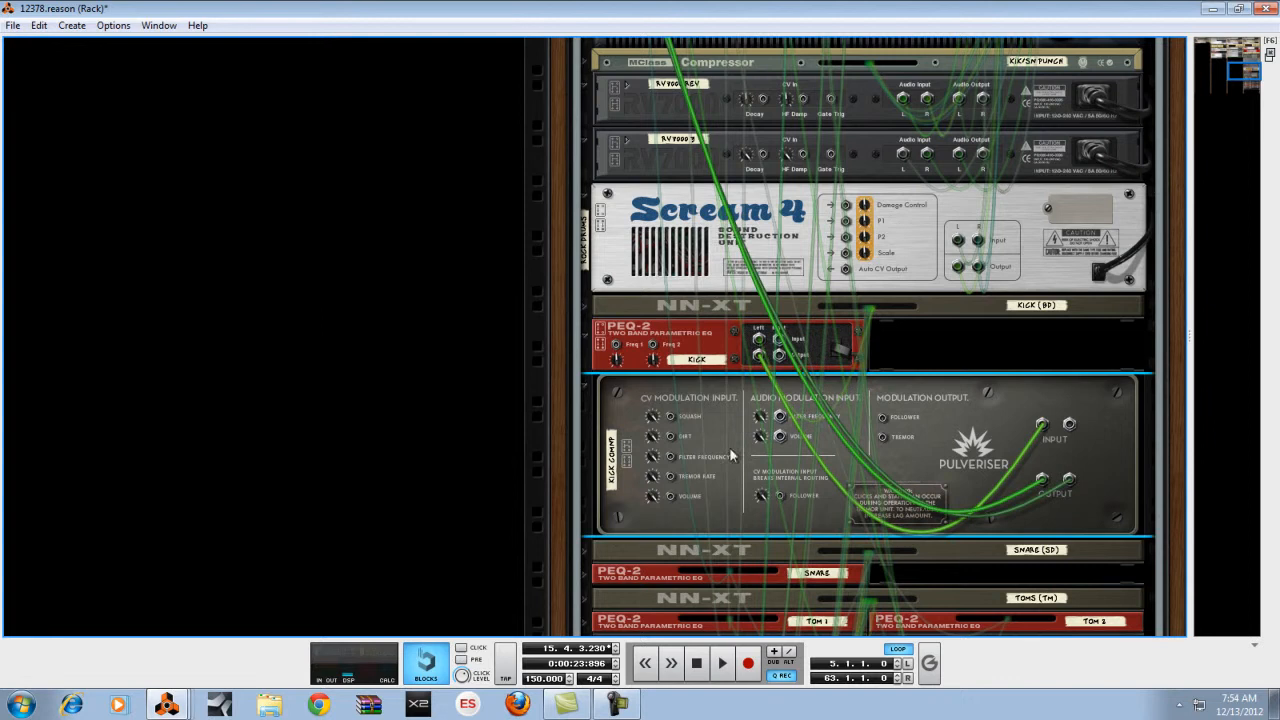
key("Tab")
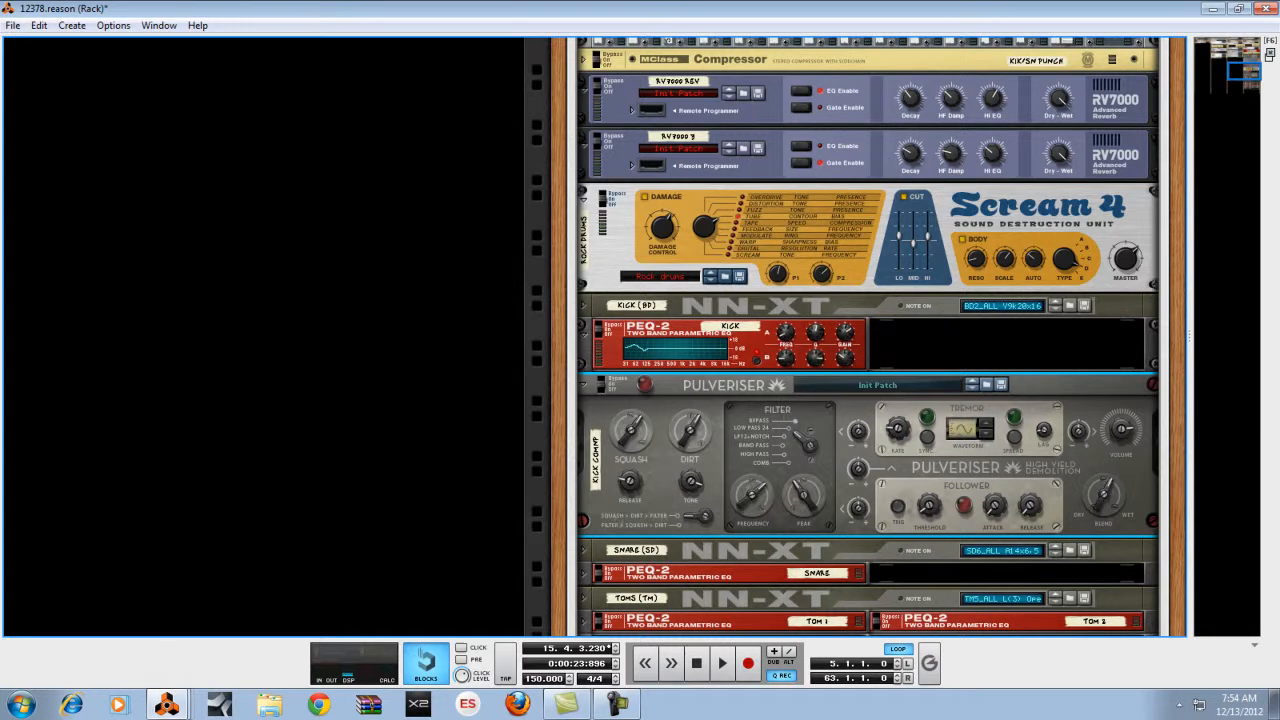
left_click_drag(1237, 69, 1266, 68)
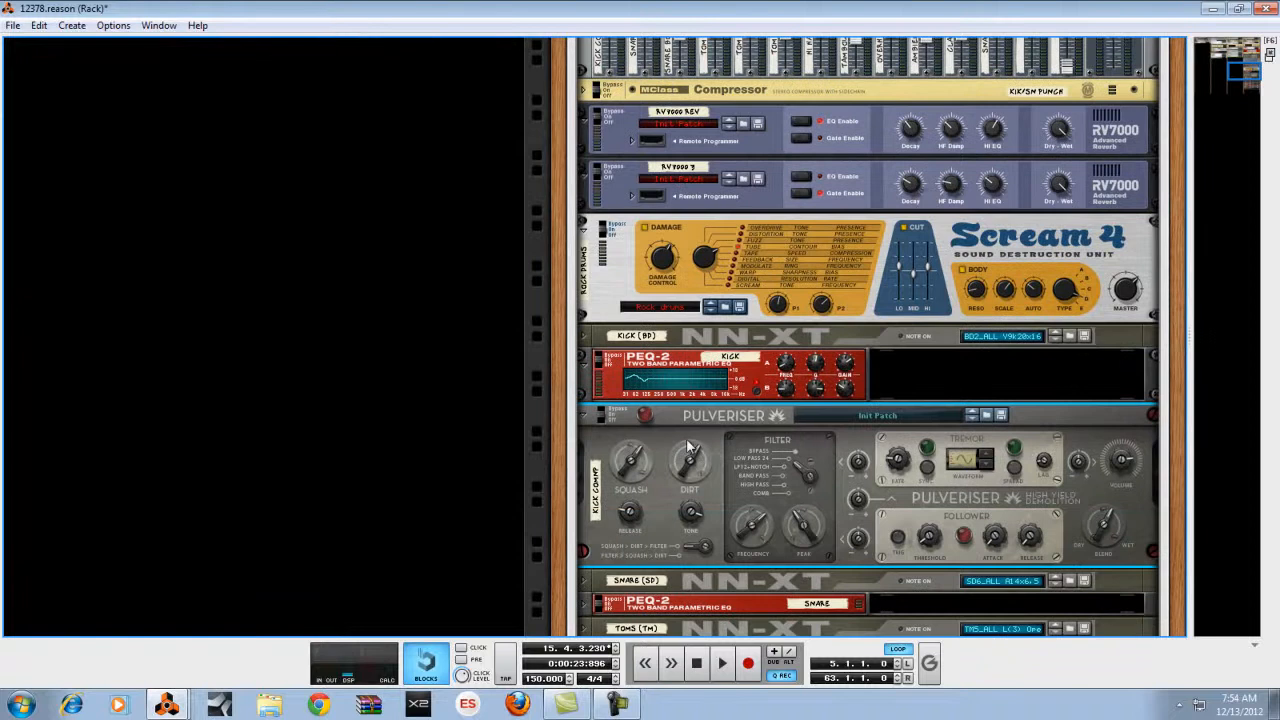
- Audition the kick PEQ-2 with band B off while playing mixer channel 1 soloed, and switch band B back on
mouse_move(697, 452)
left_click(760, 393)
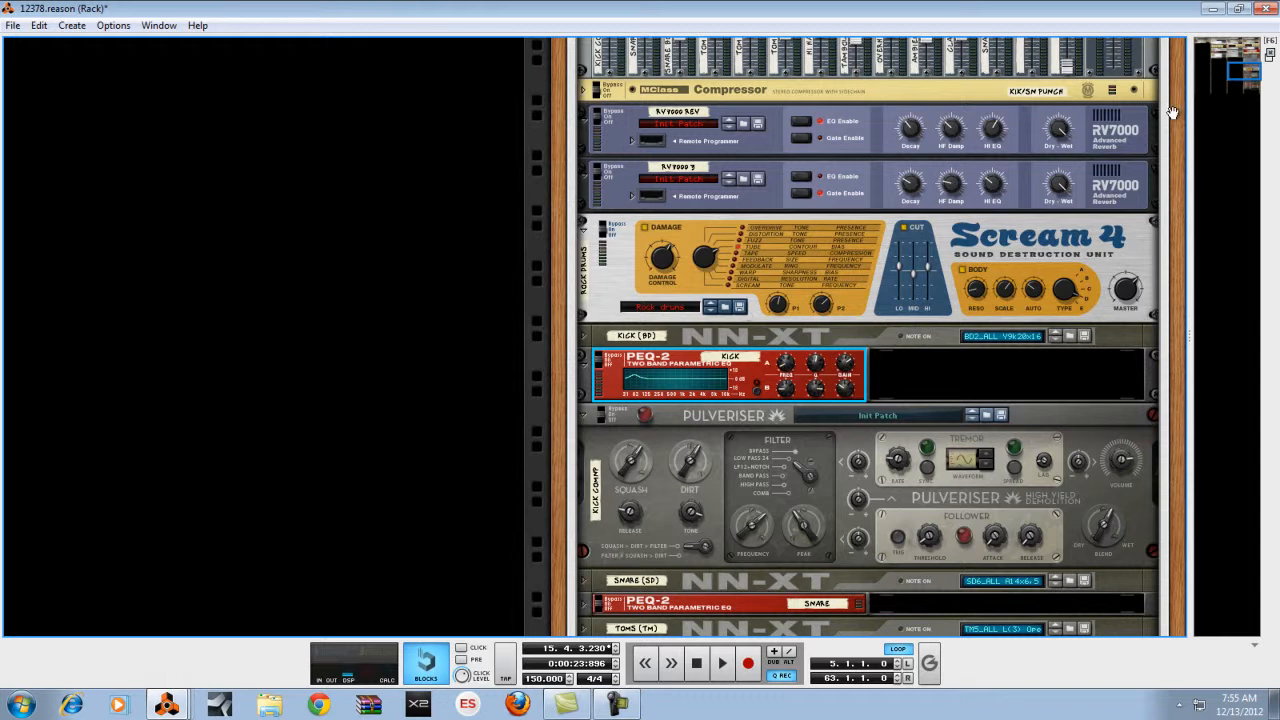
scroll(1172, 112, "up", 5)
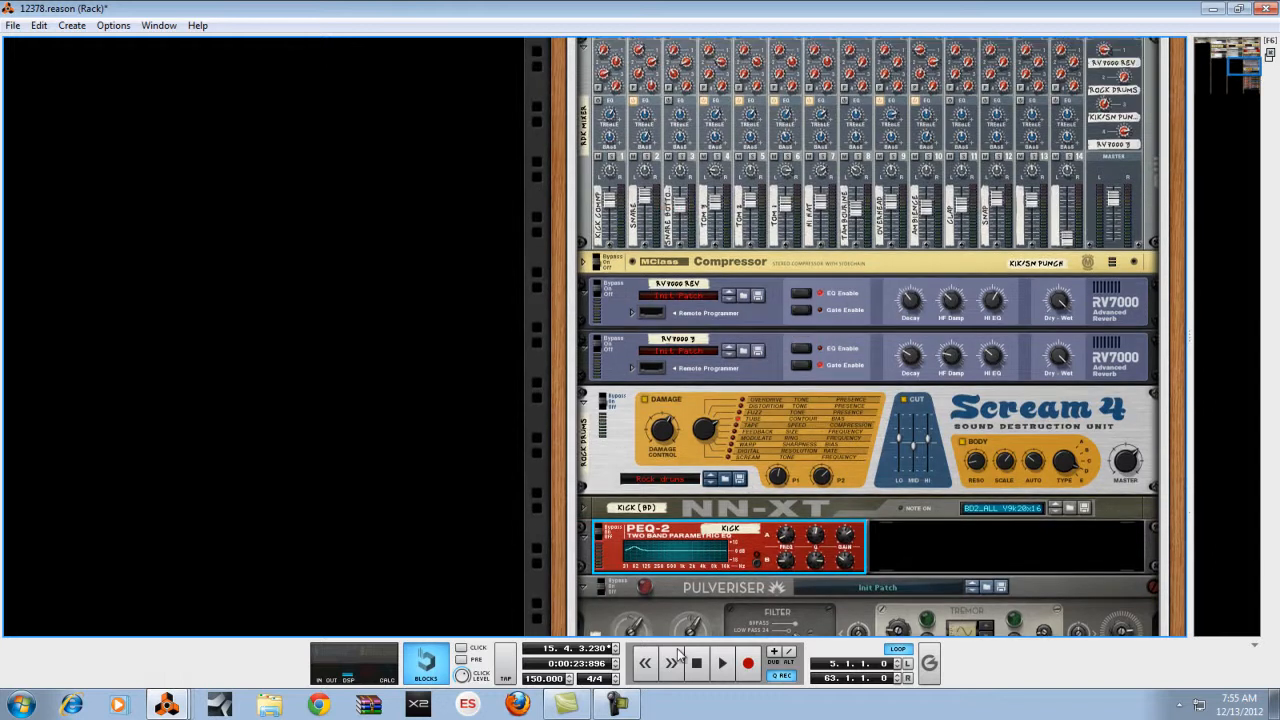
key("space")
left_click(612, 160)
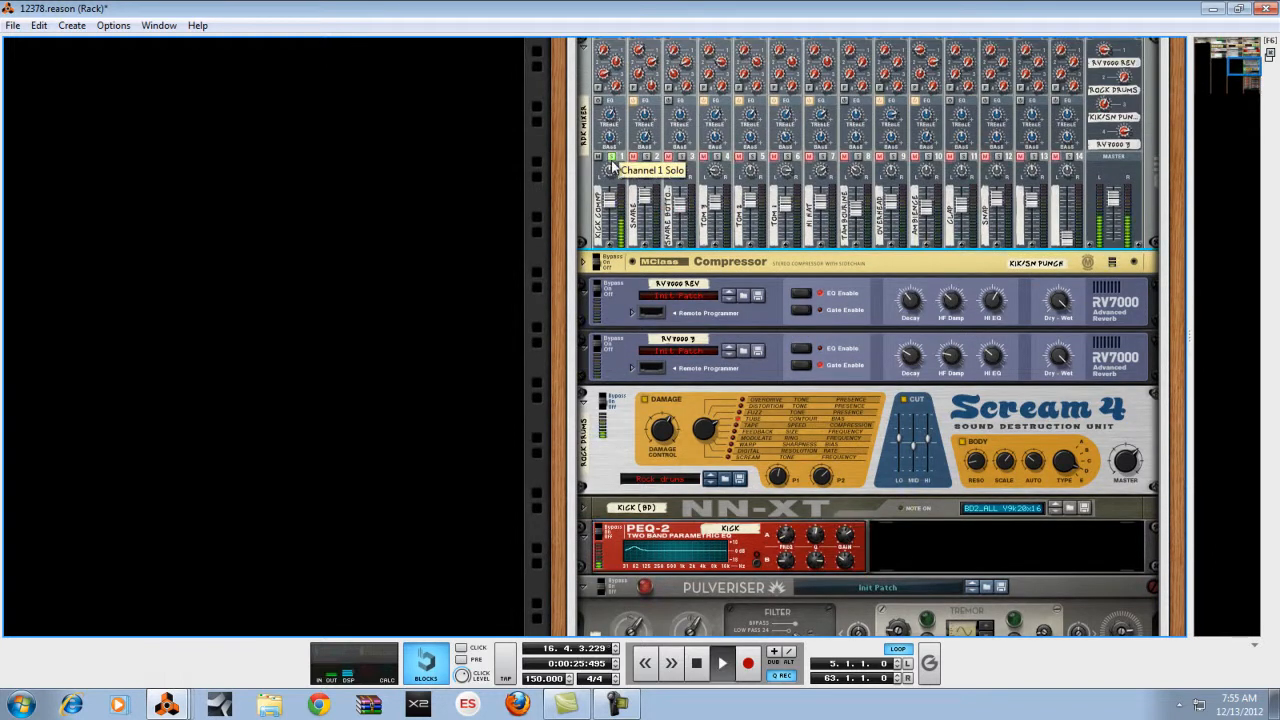
scroll(770, 465, "down", 5)
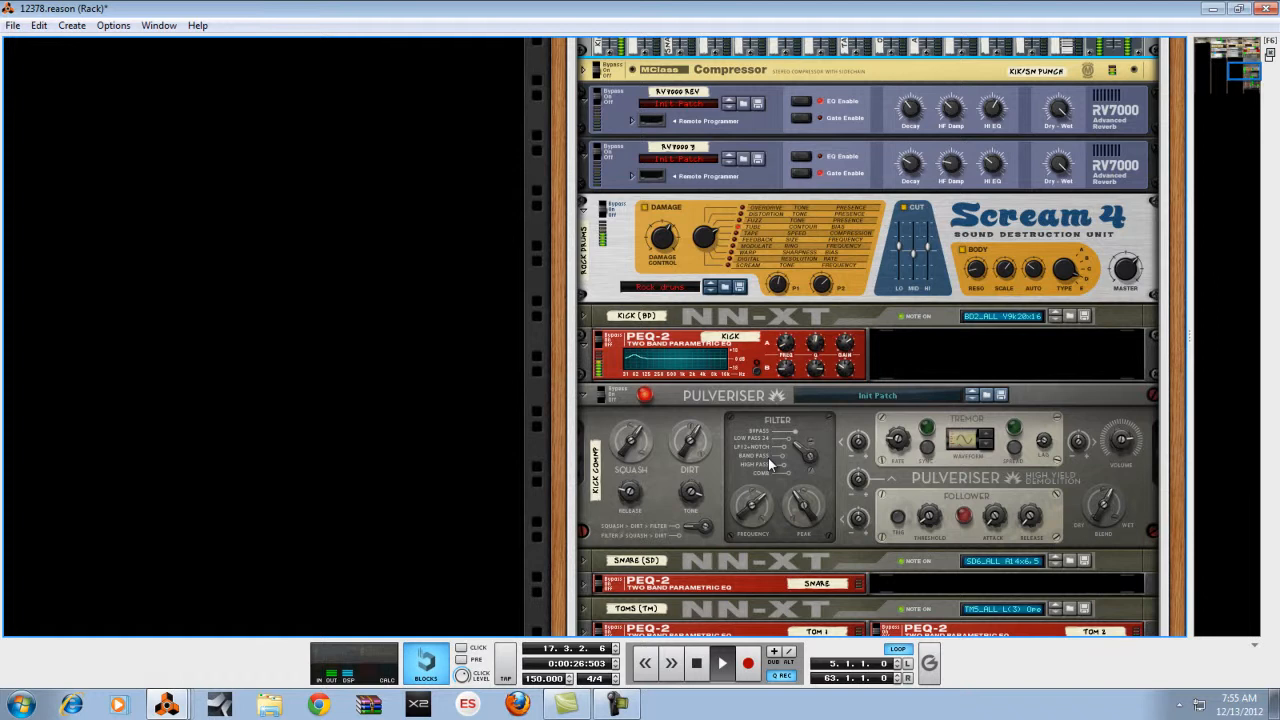
left_click(757, 367)
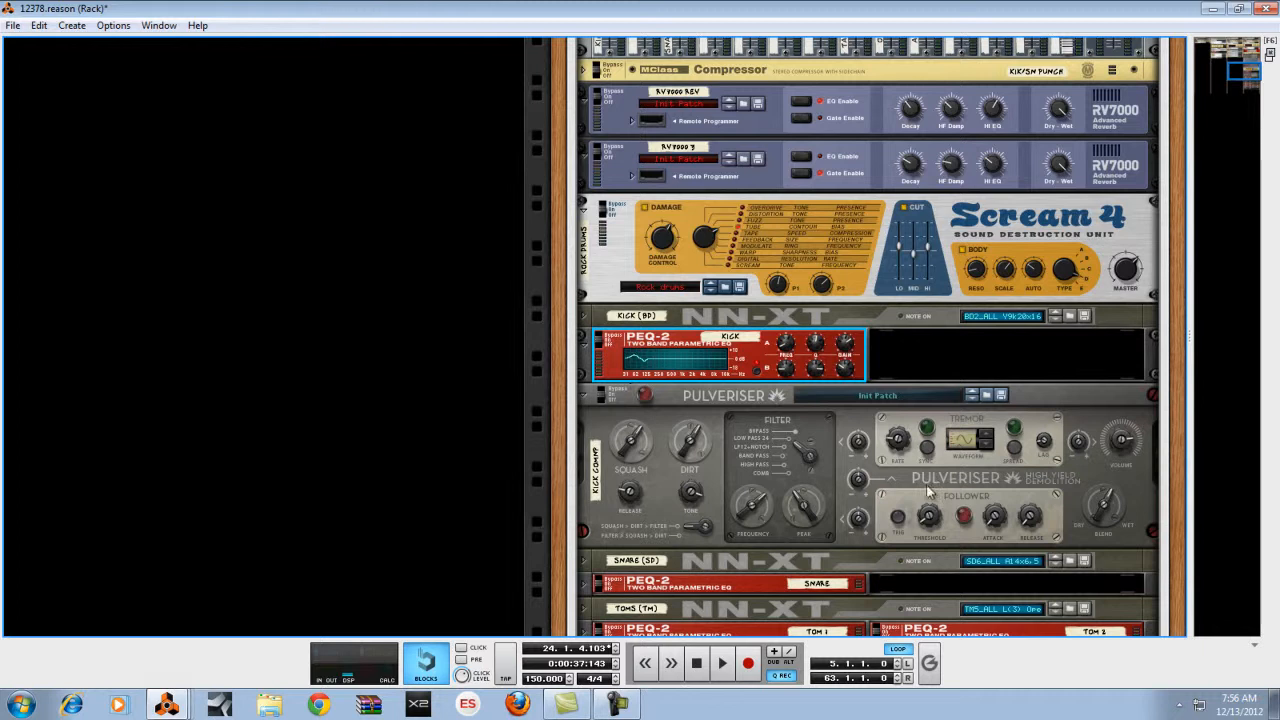
- Play the soloed kick with the Kick Comp Pulveriser set to Bypass for comparison, and set the unit back to On
mouse_move(905, 446)
left_click(750, 662)
left_click(600, 399)
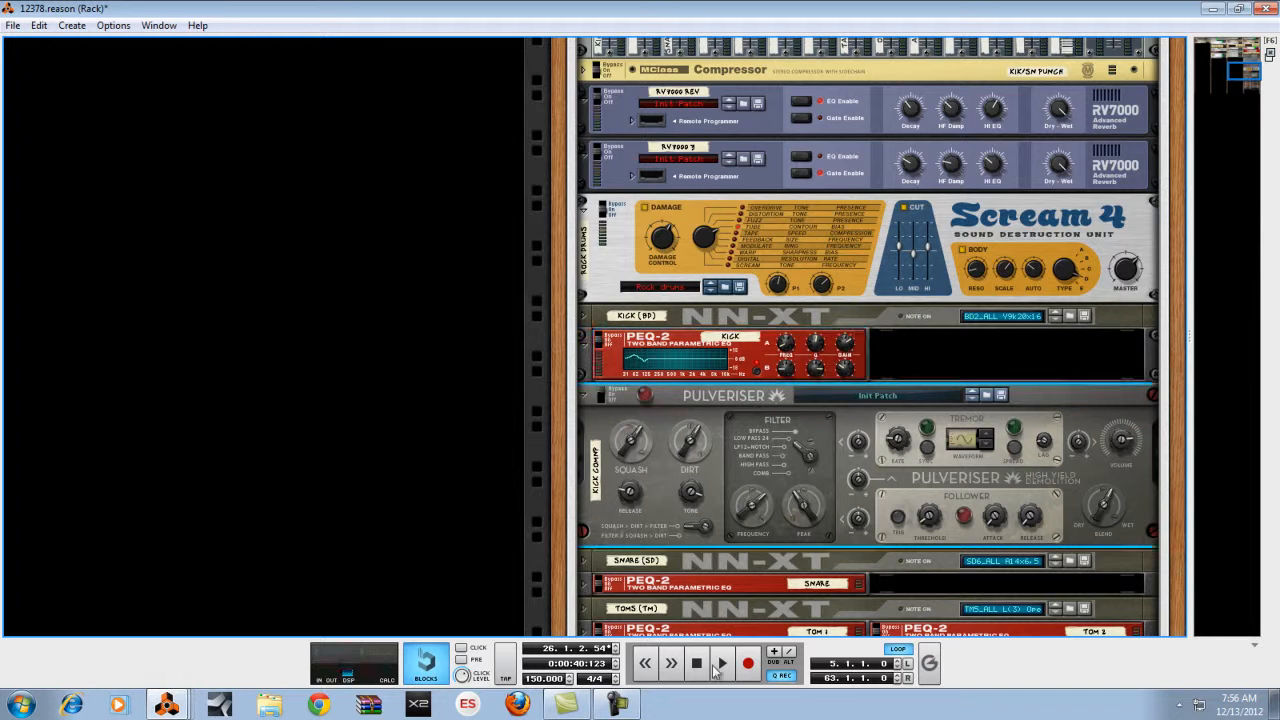
left_click(598, 390)
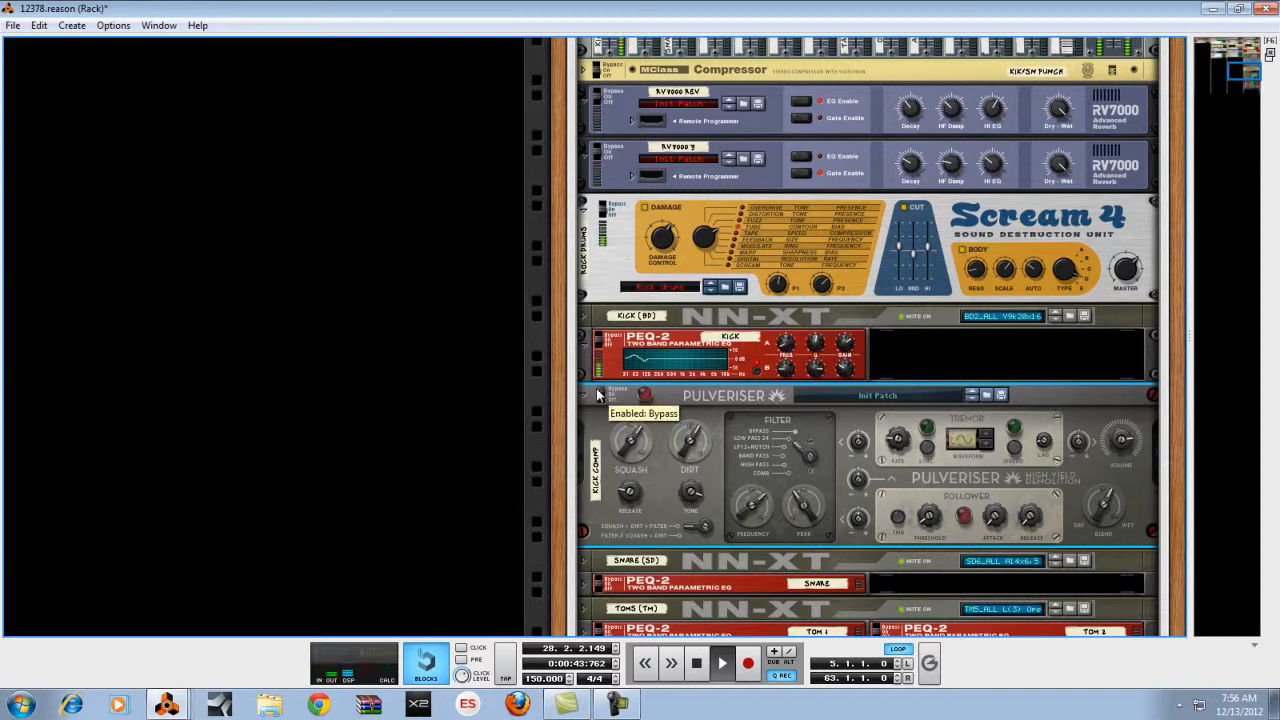
left_click(599, 396)
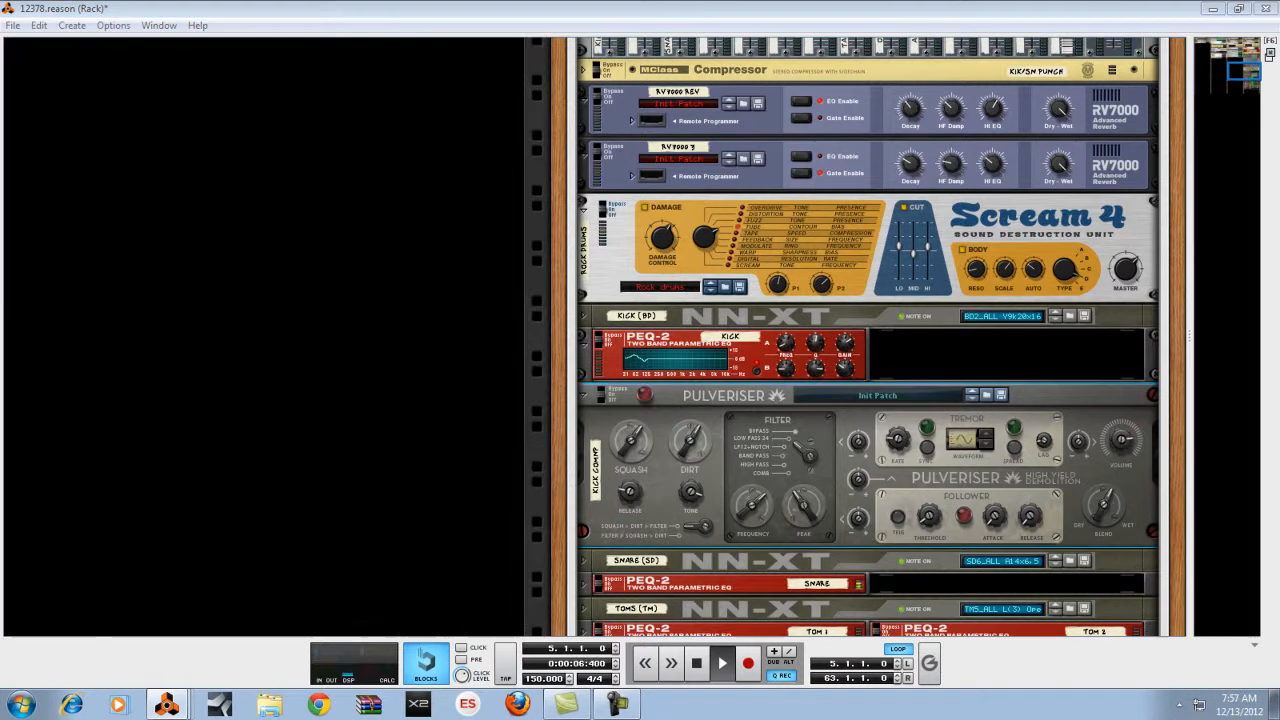
- Sweep the Kick Comp Pulveriser's Blend to 100%, down to 6% and back to fully wet during playback
left_click_drag(1066, 509, 1088, 312)
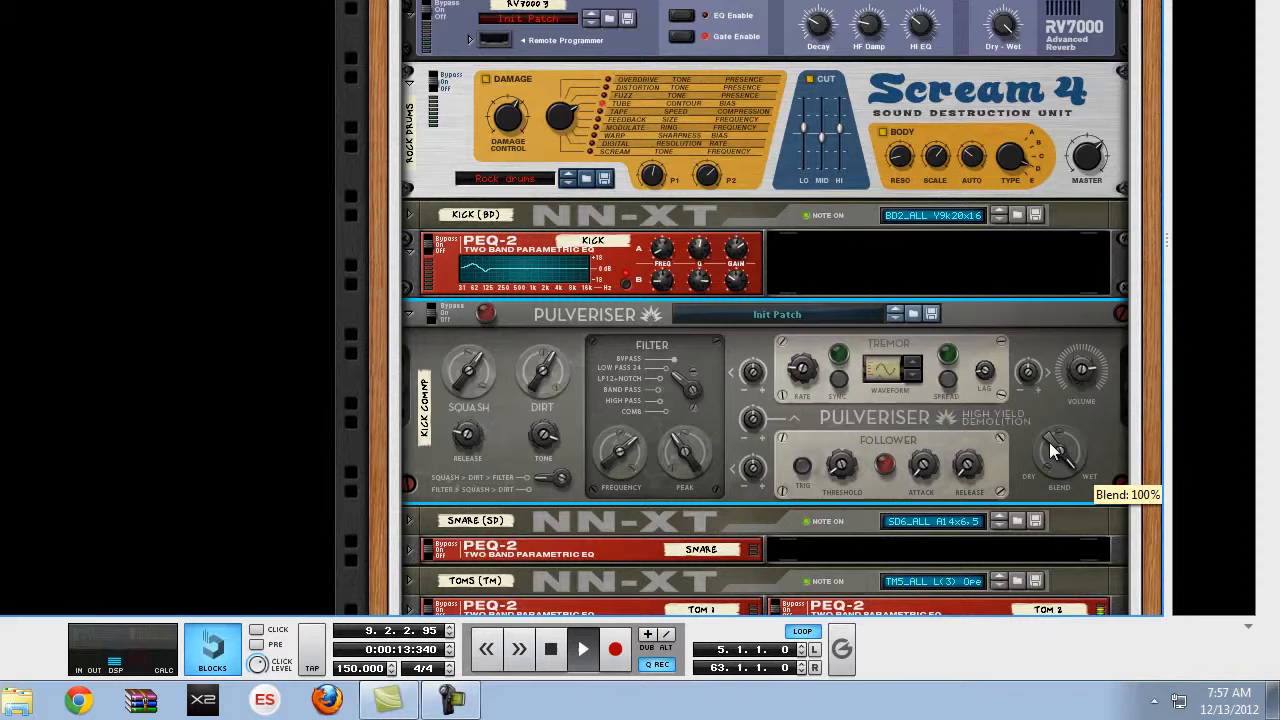
left_click_drag(1049, 442, 1043, 590)
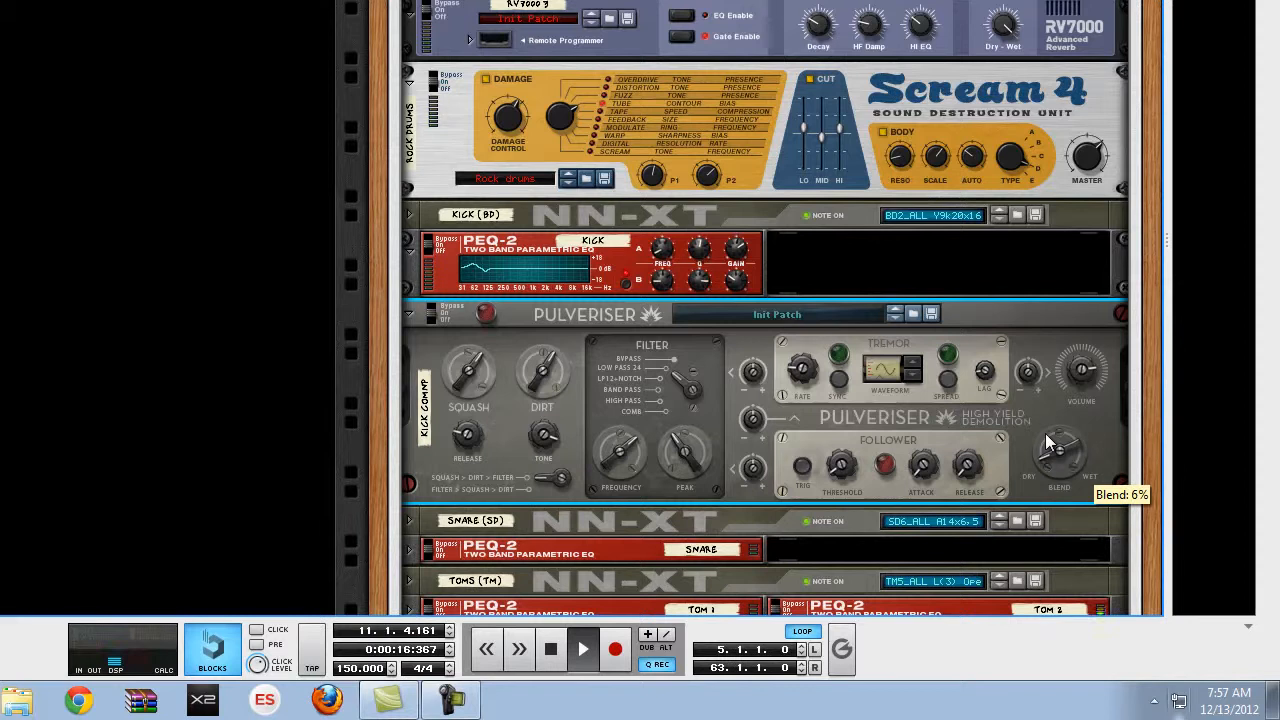
left_click_drag(1045, 434, 1036, 384)
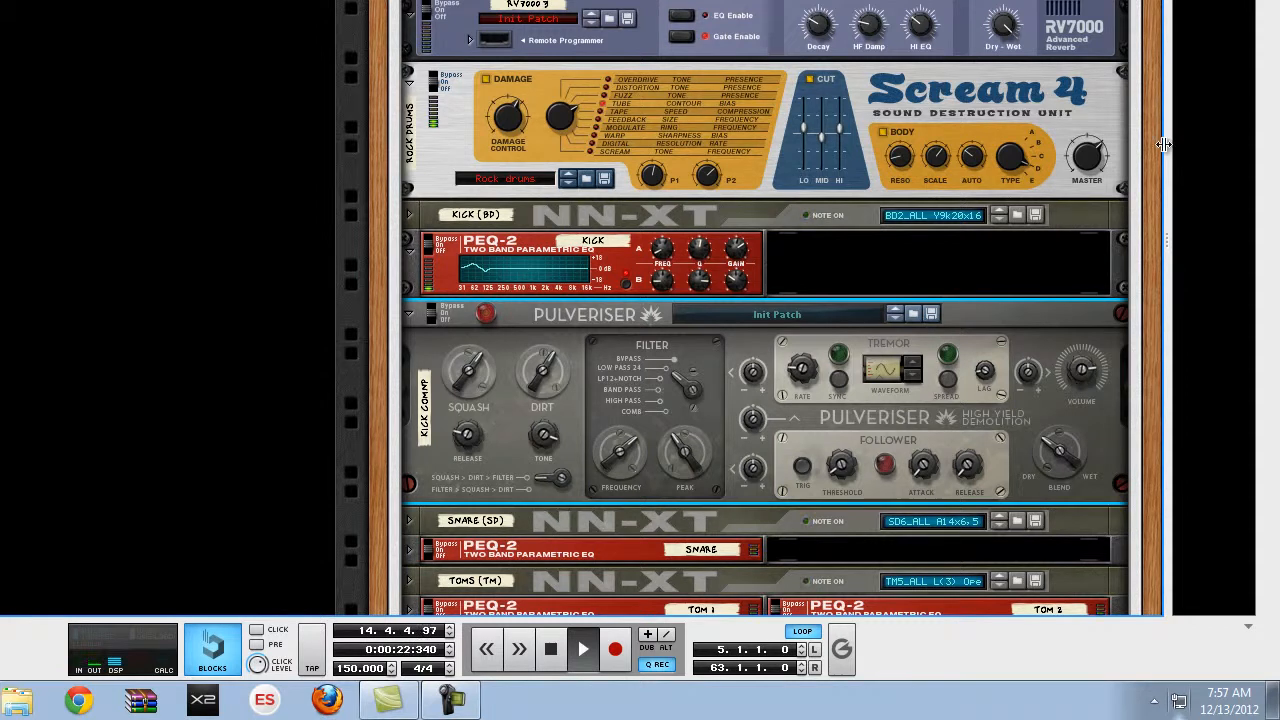
- Turn off the solo on mixer channel 1 to hear the kick with the full kit, and stop playback
scroll(647, 226, "up", 5)
left_click(445, 12)
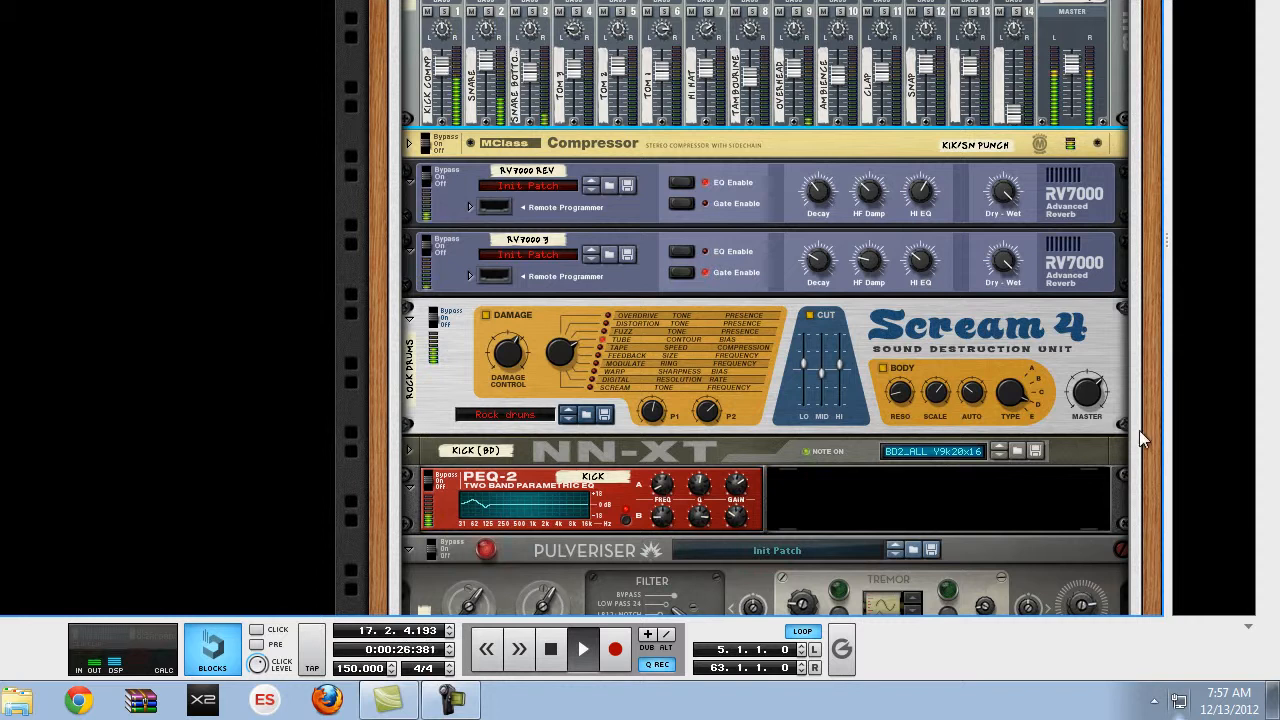
left_click_drag(1144, 405, 1145, 11)
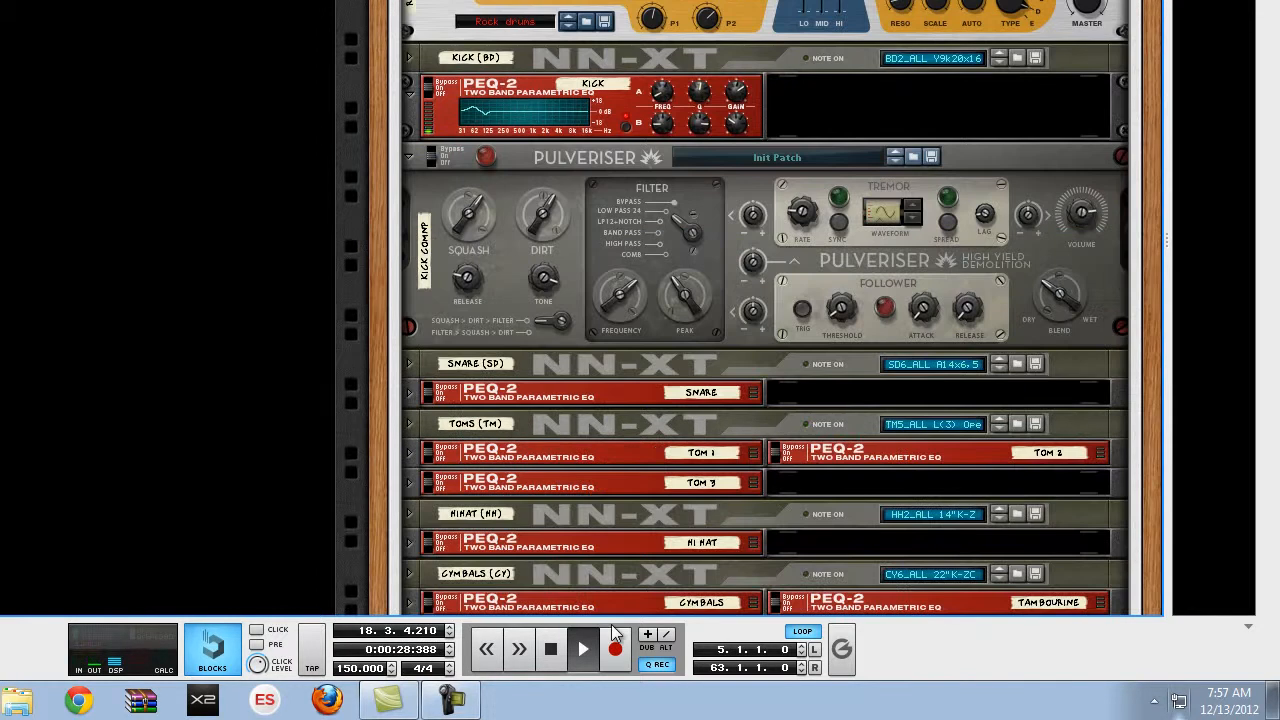
left_click(552, 652)
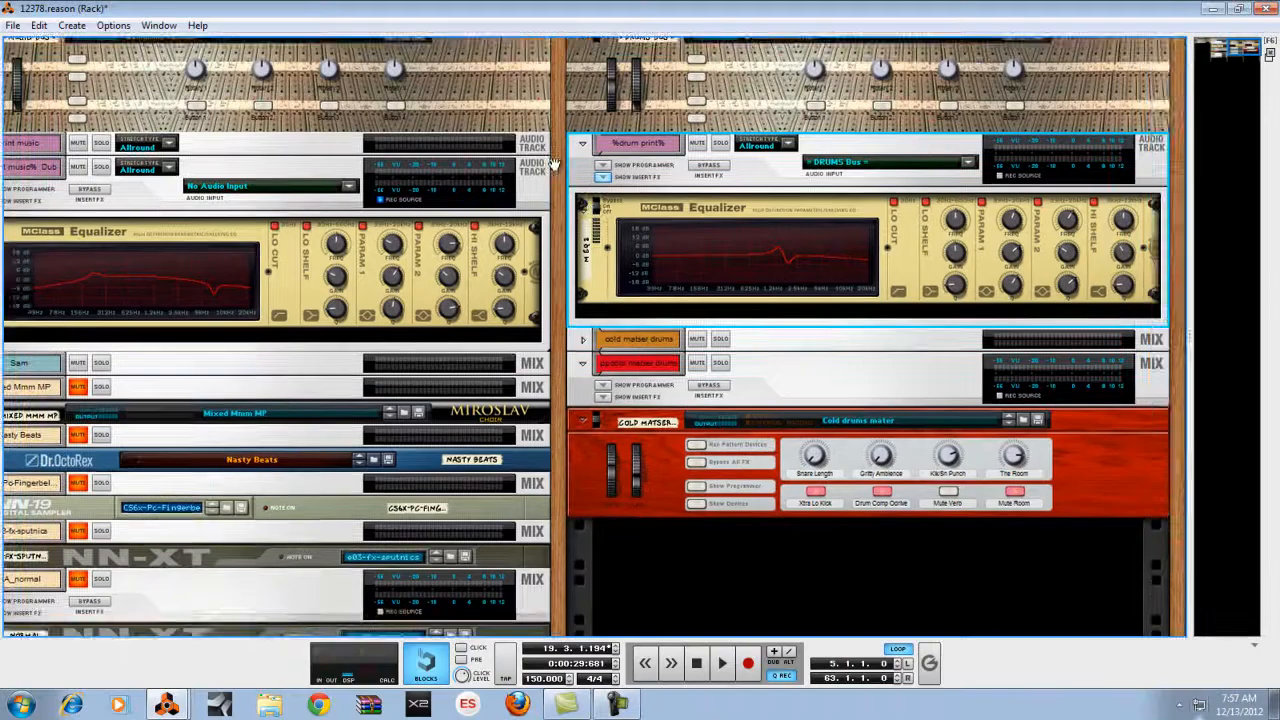
- Select the %print music% Dub audio track in the rack and examine its MClass Equalizer and the one on %drum print%
left_click_drag(554, 165, 788, 236)
left_click(293, 285)
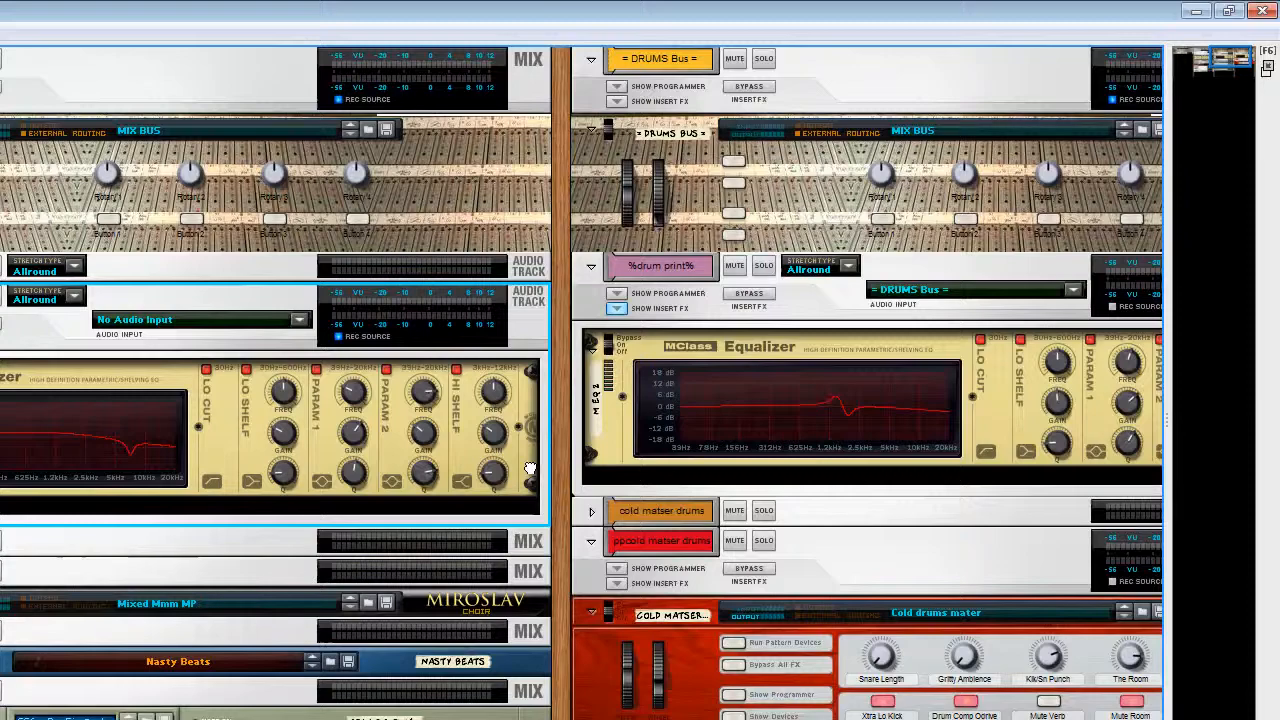
left_click_drag(530, 468, 349, 448)
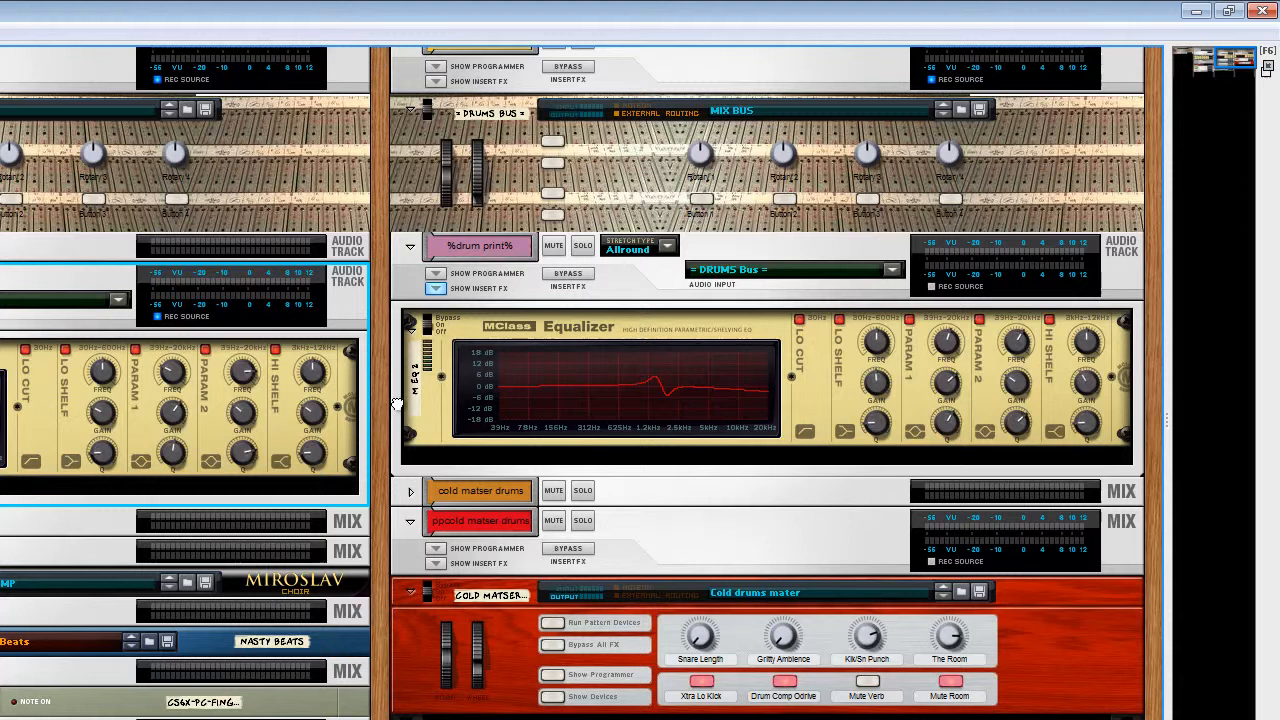
left_click_drag(397, 404, 694, 426)
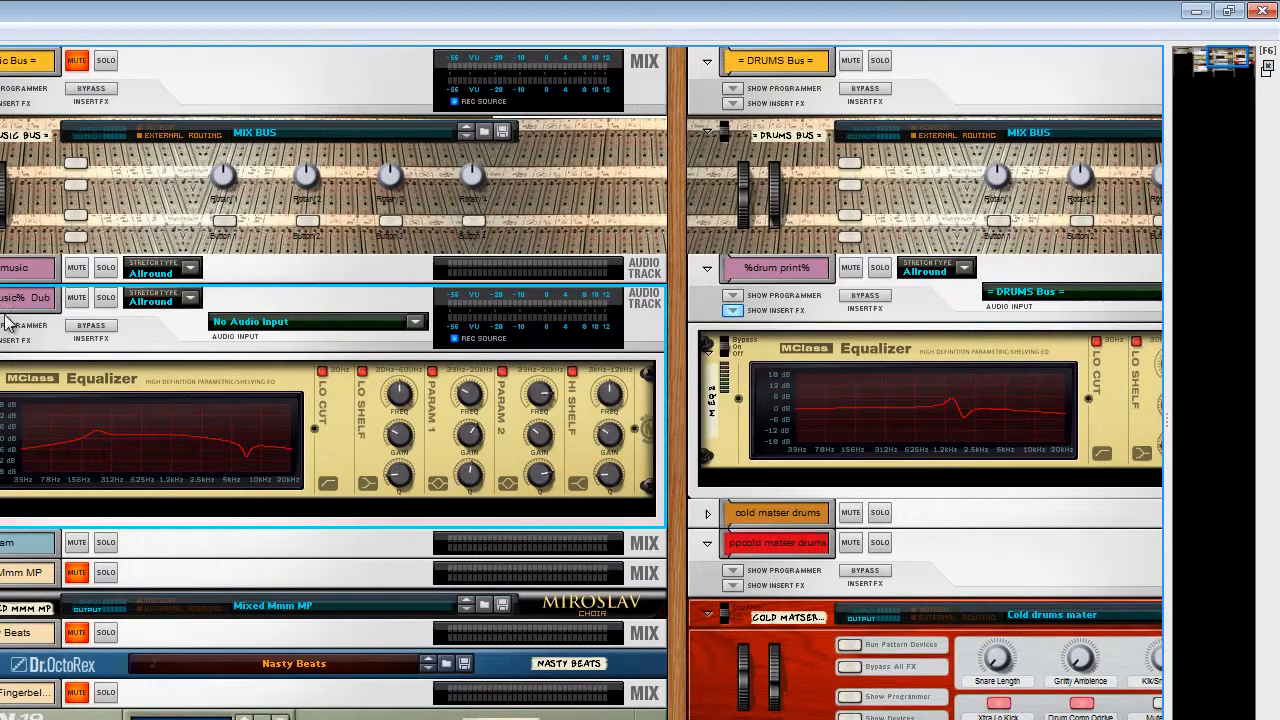
left_click_drag(680, 440, 383, 421)
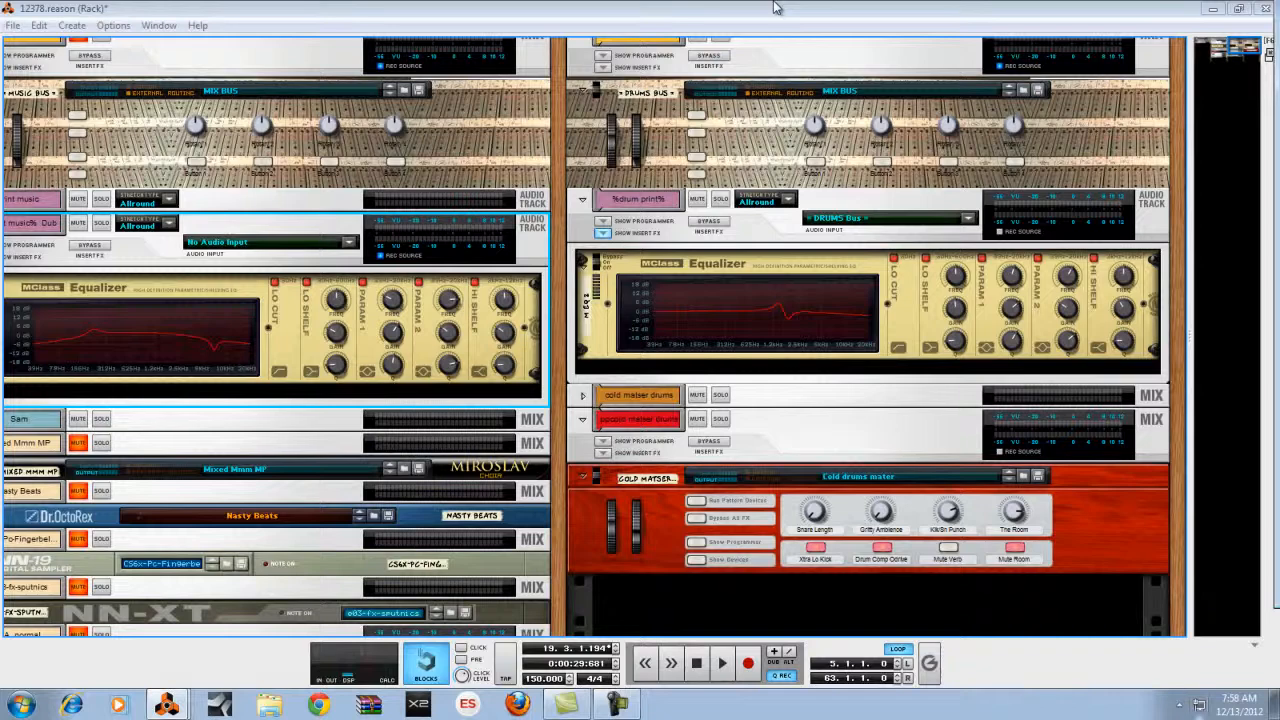
- Switch to the sequencer window, maximize it and select the $ Print Track $ track
left_click_drag(774, 3, 605, 84)
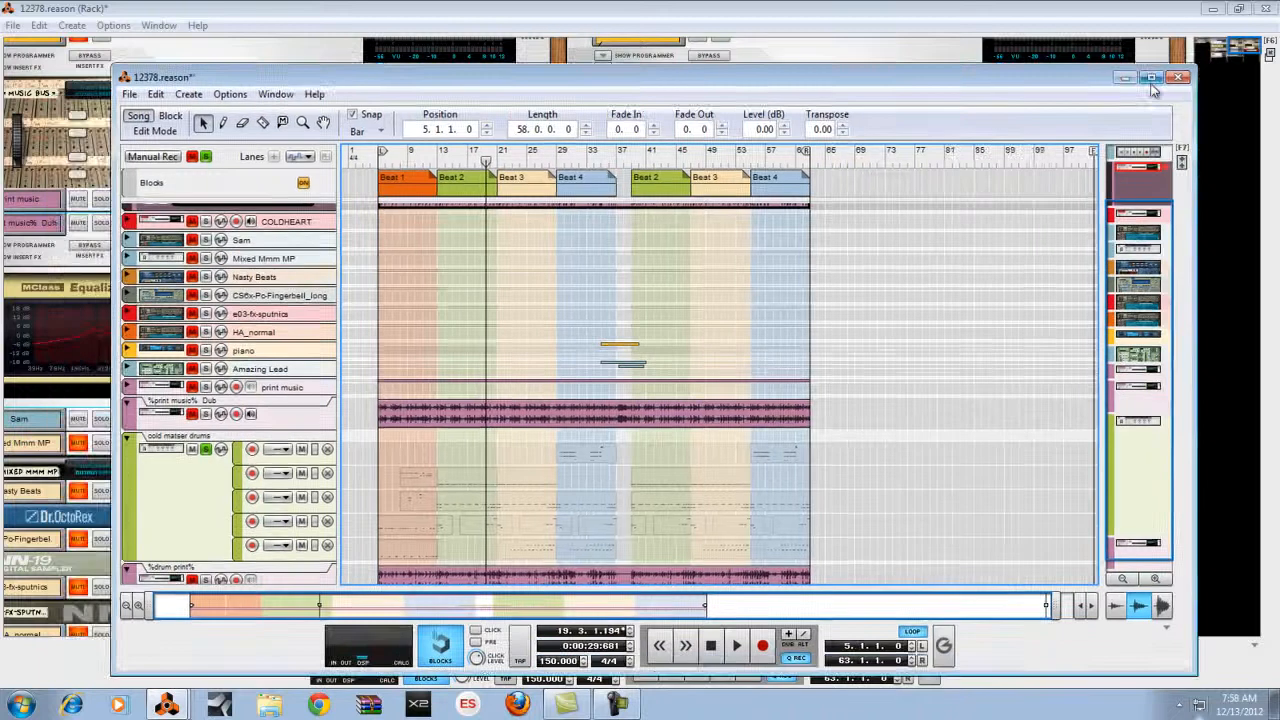
left_click(1151, 78)
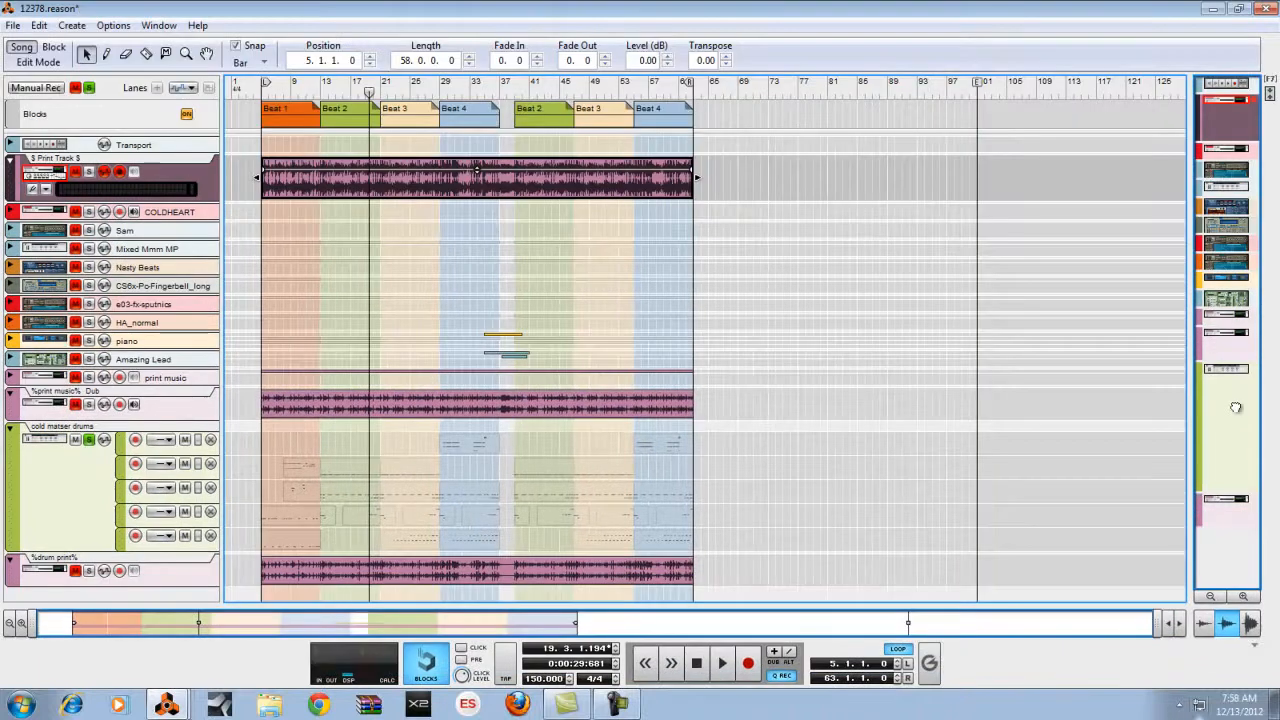
left_click(44, 166)
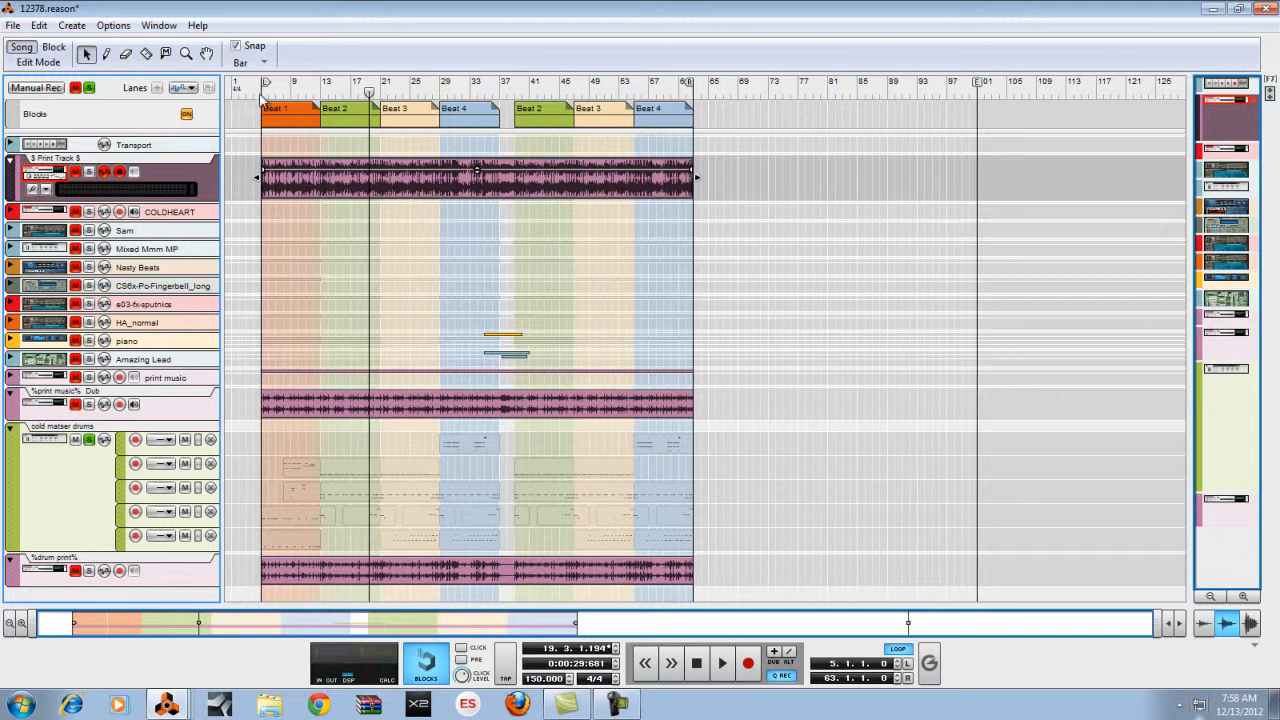
- Set the song position to bar 5 and select the %print music% Dub track, followed by the %drum print% track
left_click(261, 94)
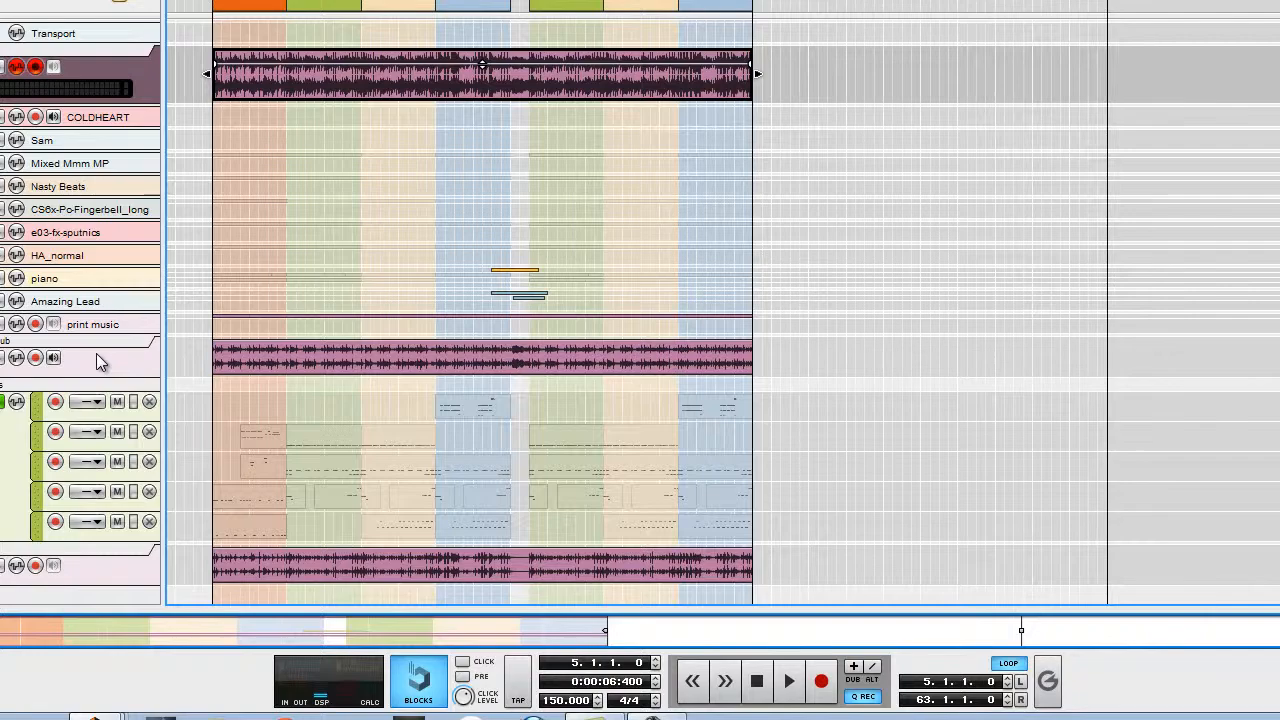
left_click(96, 357)
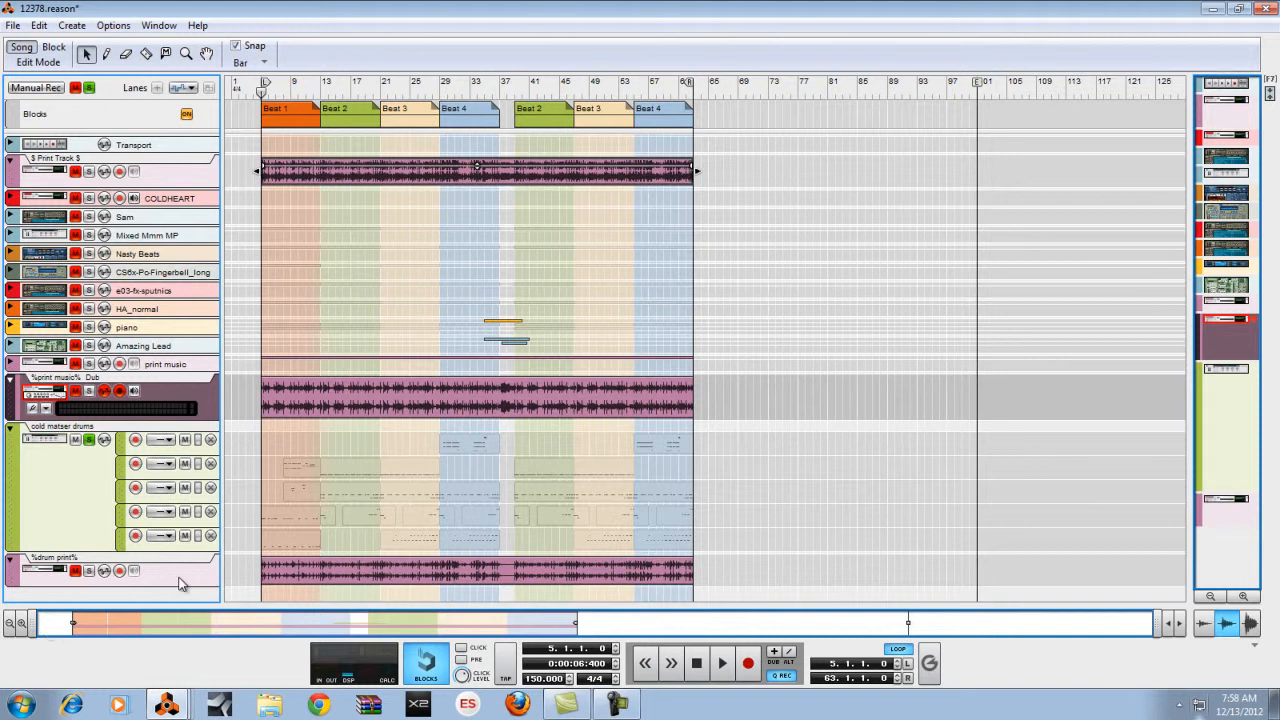
left_click(193, 565)
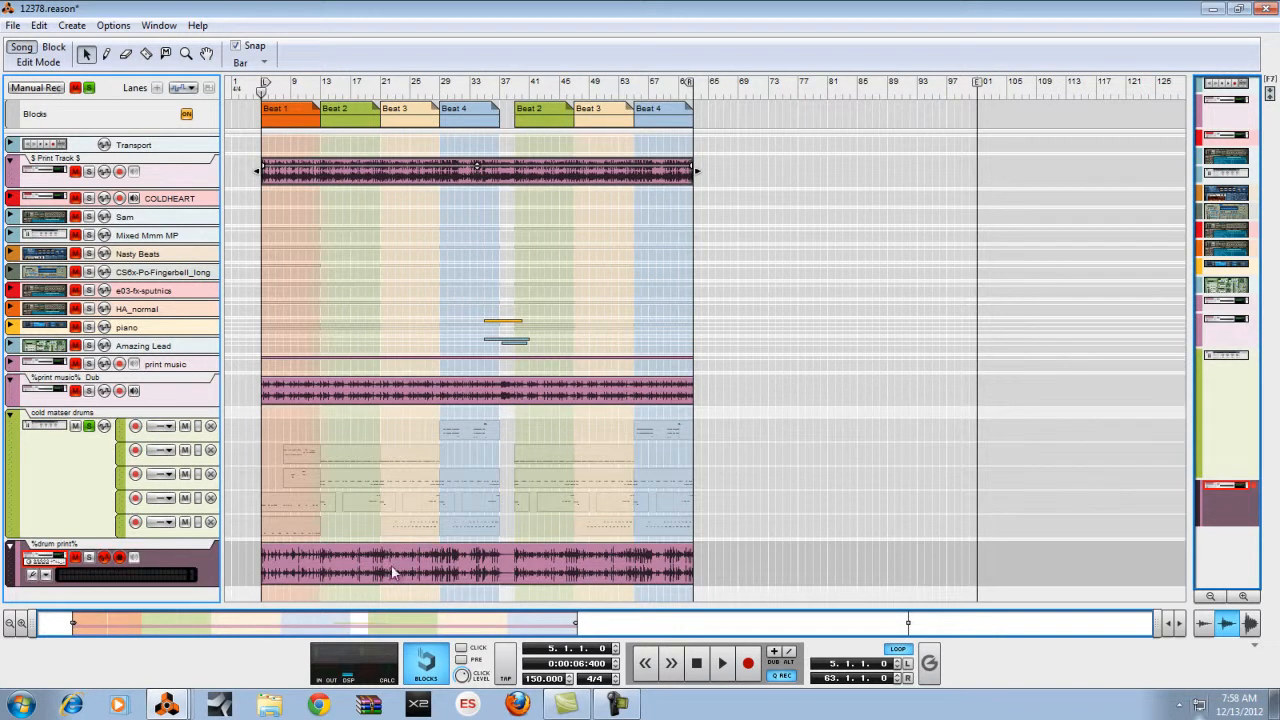
- Clear all track solos and solo only the %drum print% track
left_click(89, 557)
left_click(89, 88)
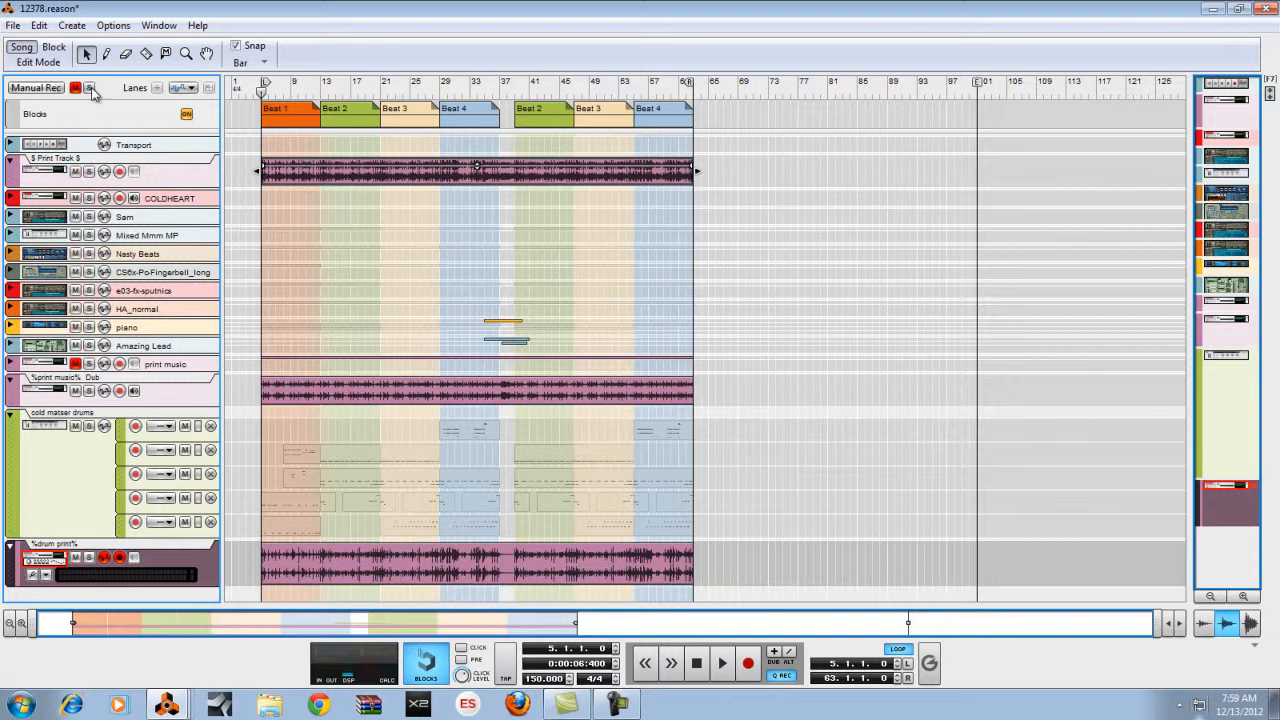
left_click(89, 557)
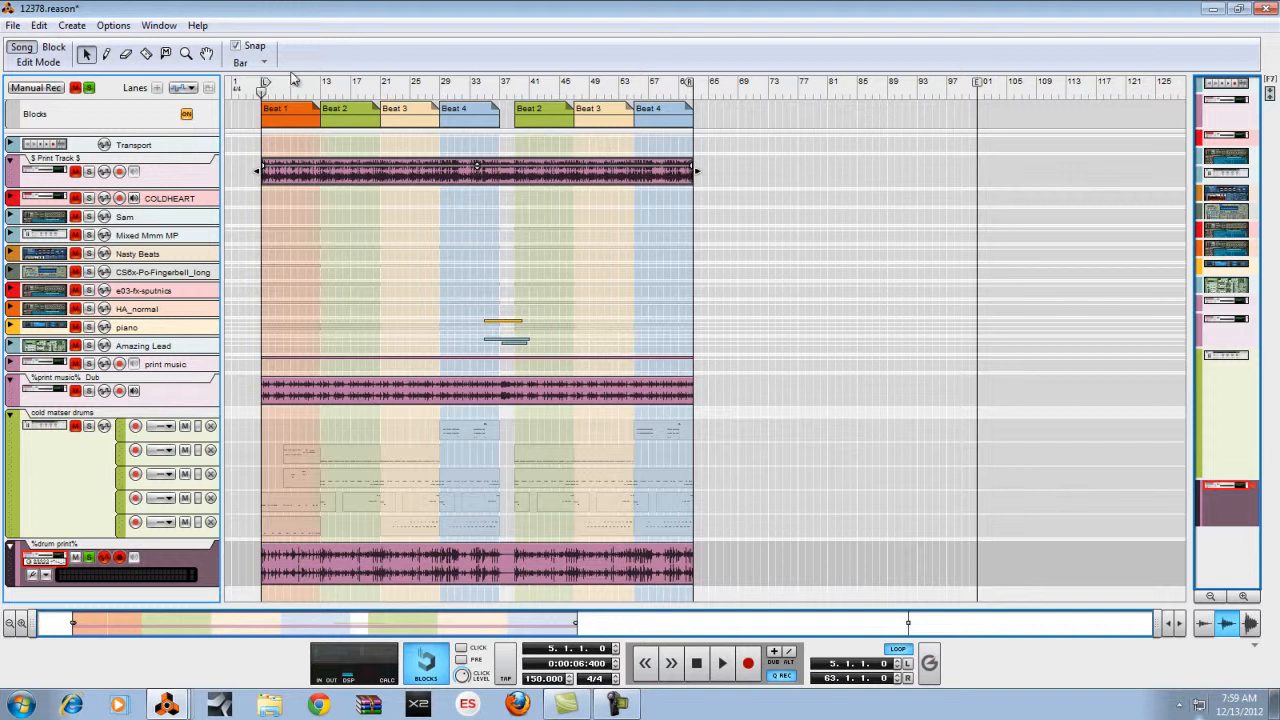
- Play the song from bar 5 and stop it, twice, to listen to the printed audio
left_click(724, 665)
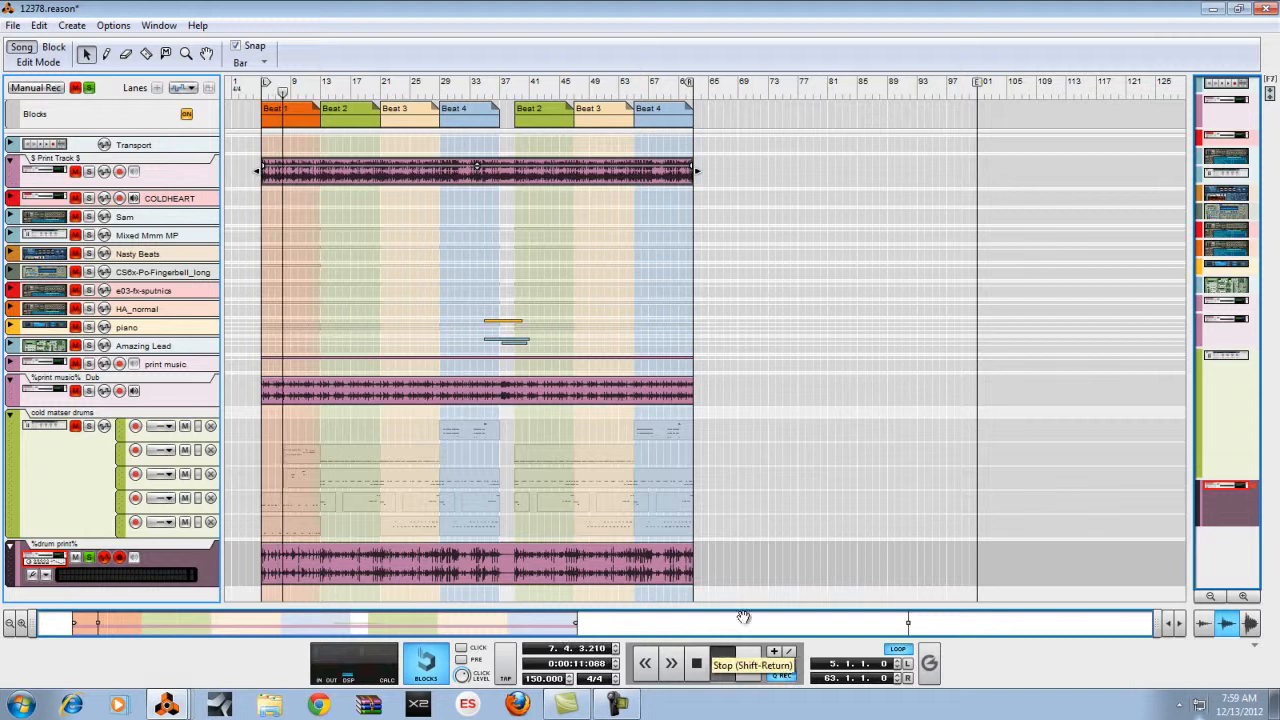
left_click(697, 668)
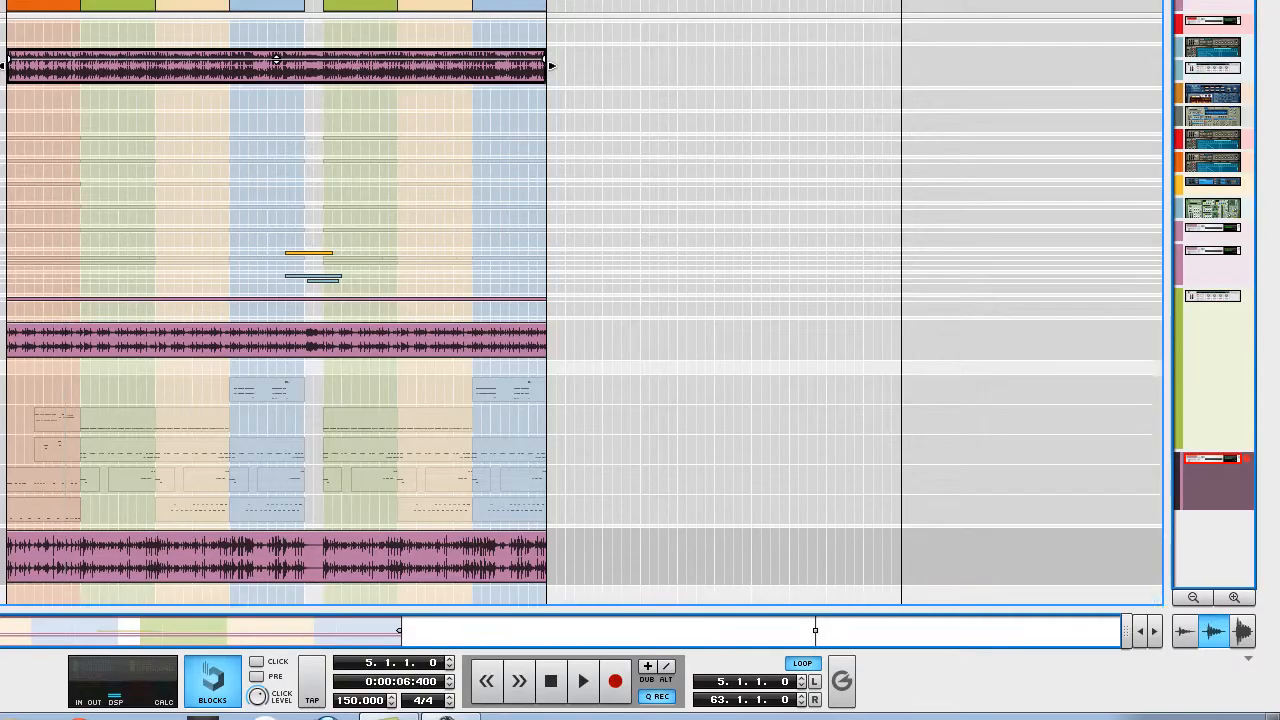
left_click(583, 681)
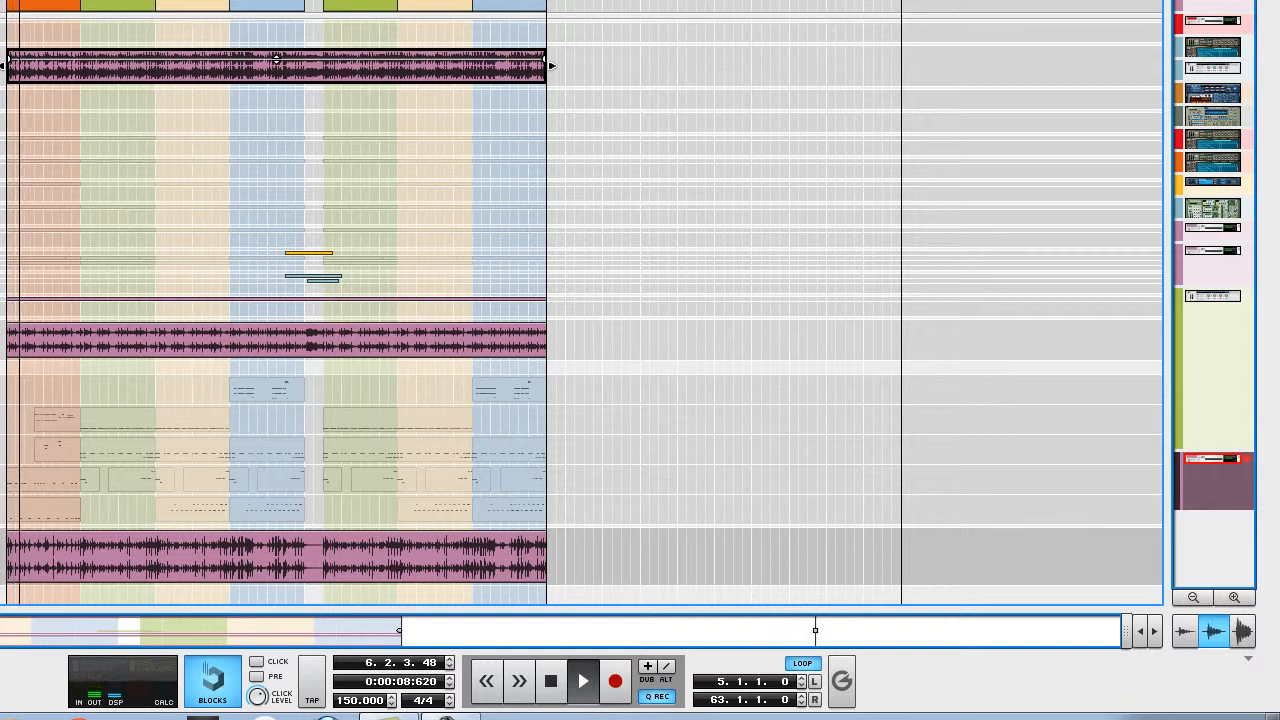
left_click(553, 682)
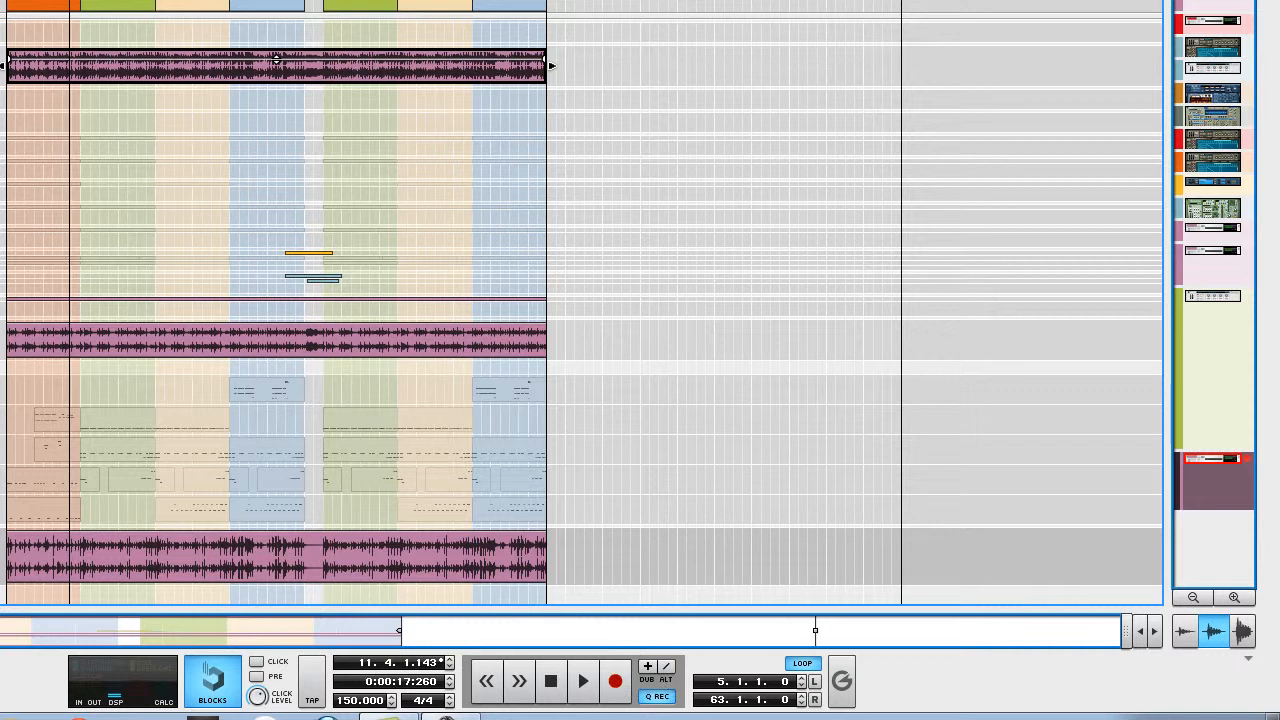